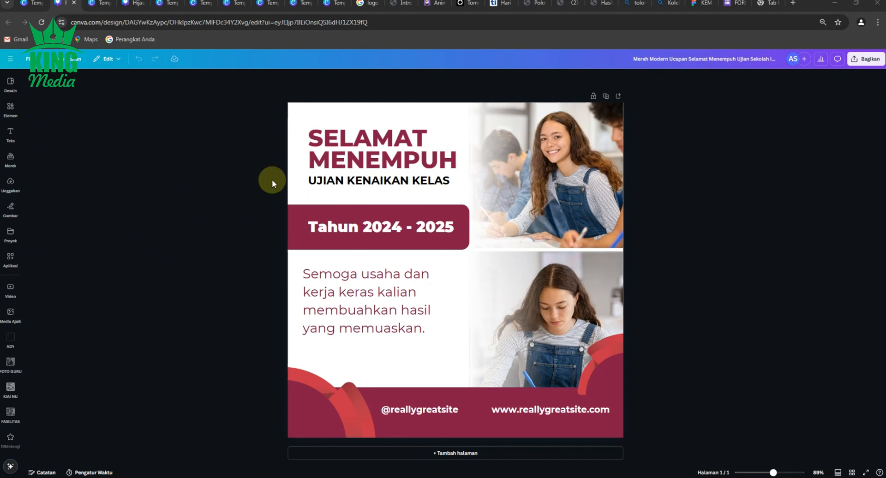
Step: Recolour the "SELAMAT MENEMPUH" heading light purple and apply the change to all text in the same maroon
{"action": "left_click", "coordinate": [241, 162]}
{"action": "left_click", "coordinate": [335, 155]}
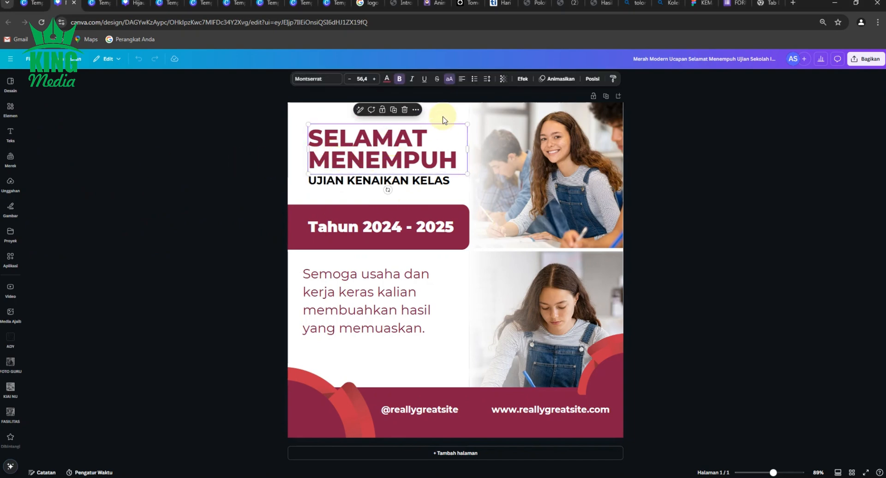
{"action": "left_click", "coordinate": [387, 79]}
{"action": "left_click", "coordinate": [115, 312]}
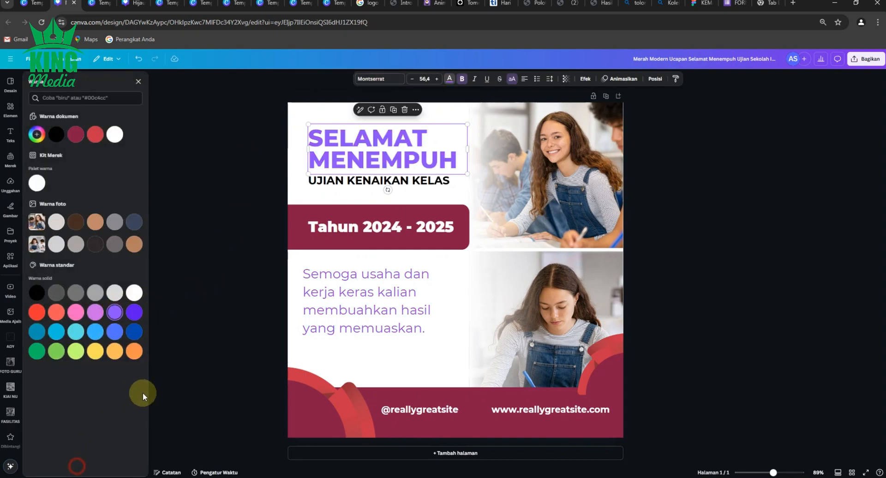
{"action": "left_click", "coordinate": [189, 297]}
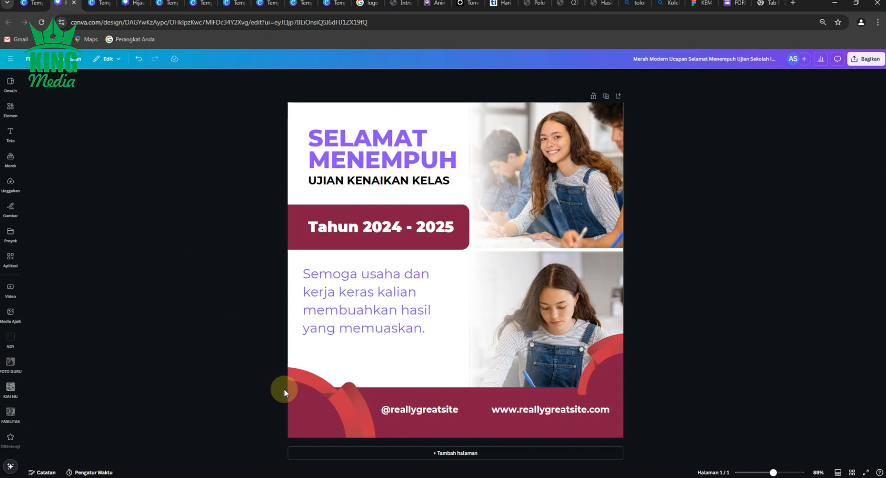
Step: Change the maroon fill of the lower-left corner ornament to deep violet and replace that maroon throughout the design
{"action": "left_click", "coordinate": [306, 423]}
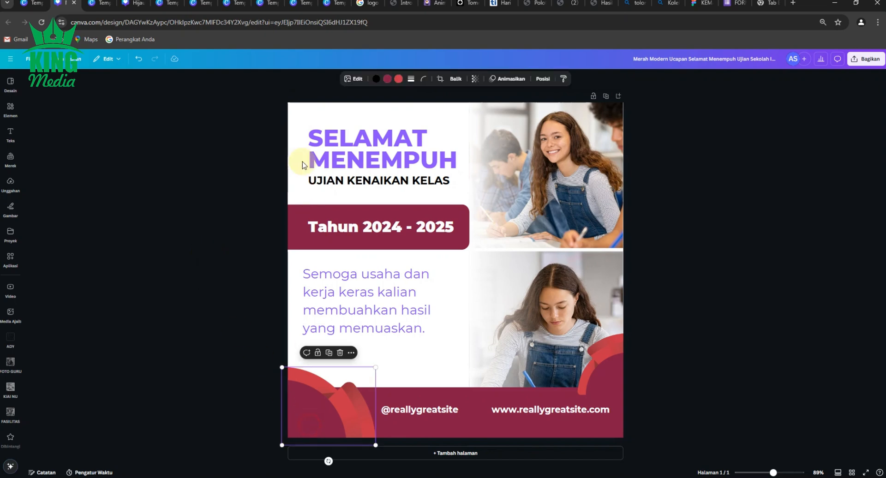
{"action": "left_click", "coordinate": [388, 82]}
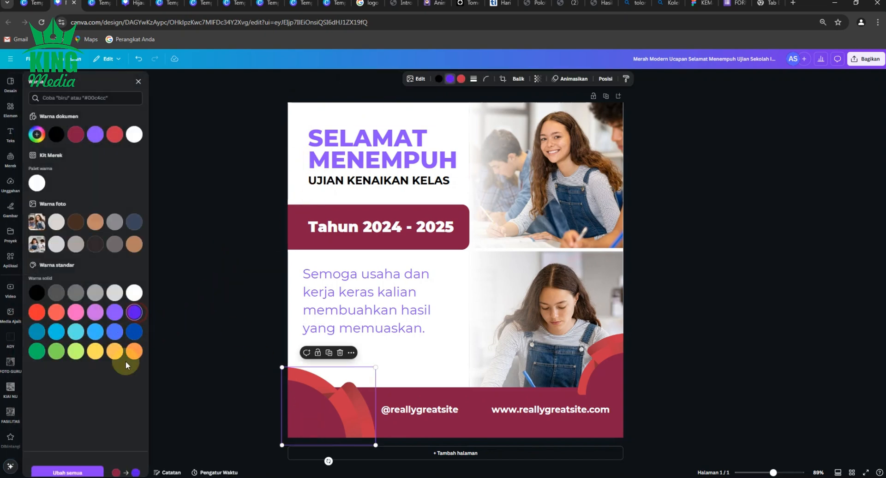
{"action": "left_click", "coordinate": [68, 472]}
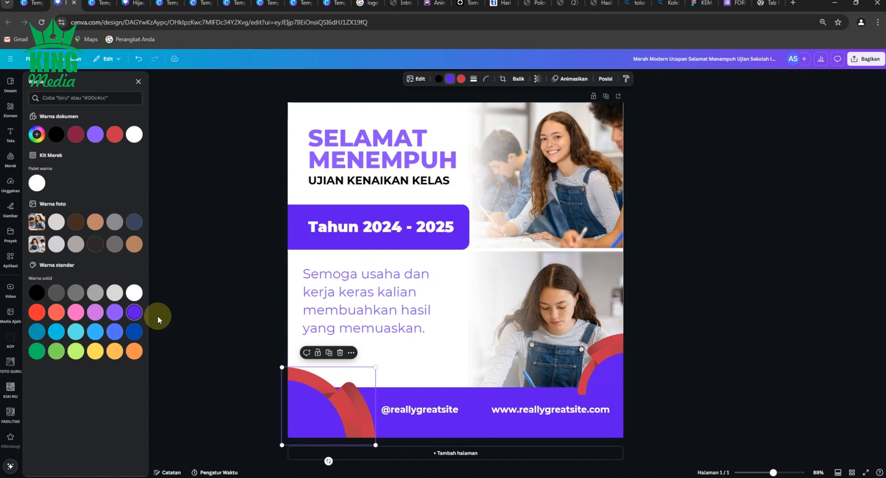
Step: Recolour the red arcs of the lower-left and lower-right corner ornaments light purple
{"action": "left_click", "coordinate": [461, 78]}
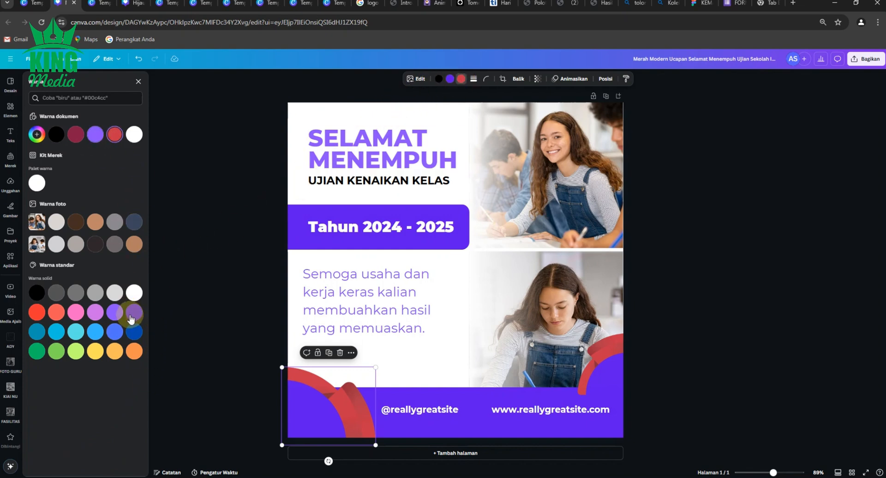
{"action": "left_click", "coordinate": [116, 311]}
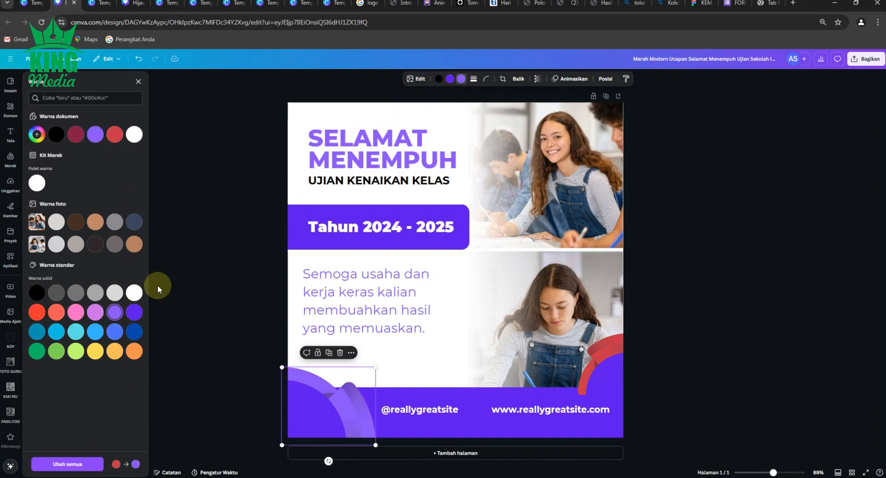
{"action": "left_click", "coordinate": [236, 184]}
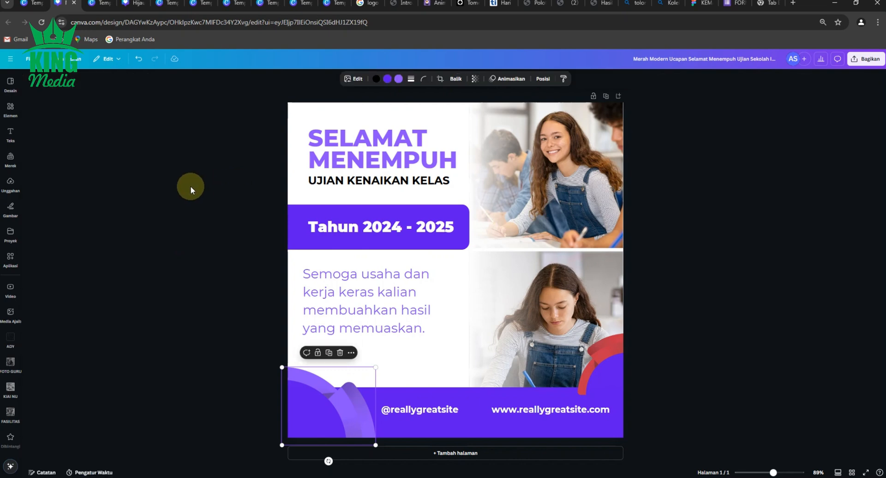
{"action": "left_click", "coordinate": [606, 341]}
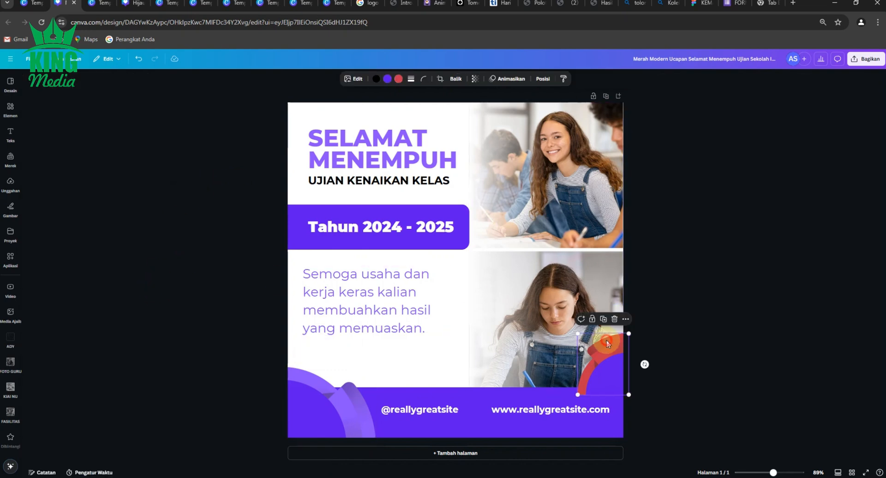
{"action": "left_click", "coordinate": [398, 78]}
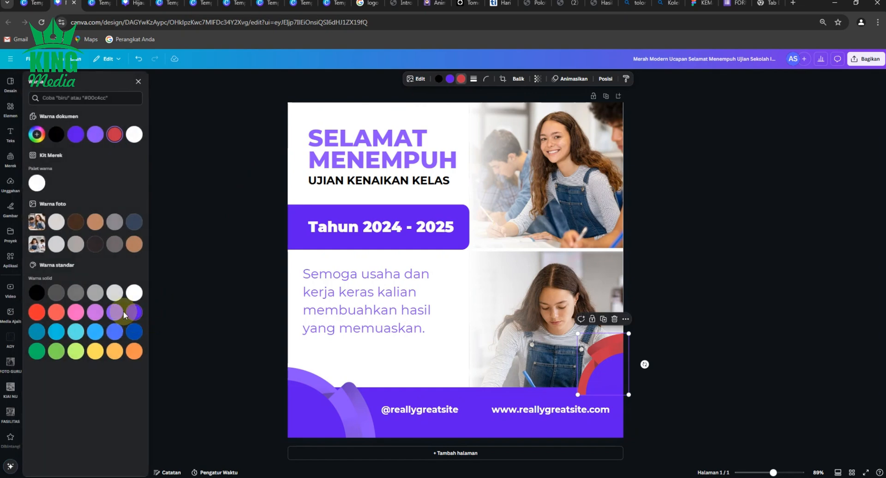
{"action": "left_click", "coordinate": [132, 310]}
{"action": "left_click", "coordinate": [229, 206]}
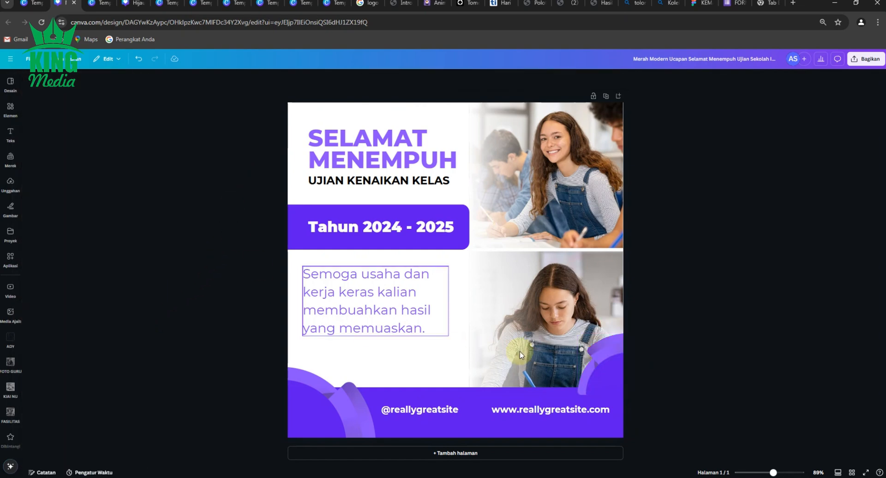
Step: Recolour the right corner ornament with a light purple inner shape and pinkish-purple outer arcs
{"action": "left_click", "coordinate": [616, 371]}
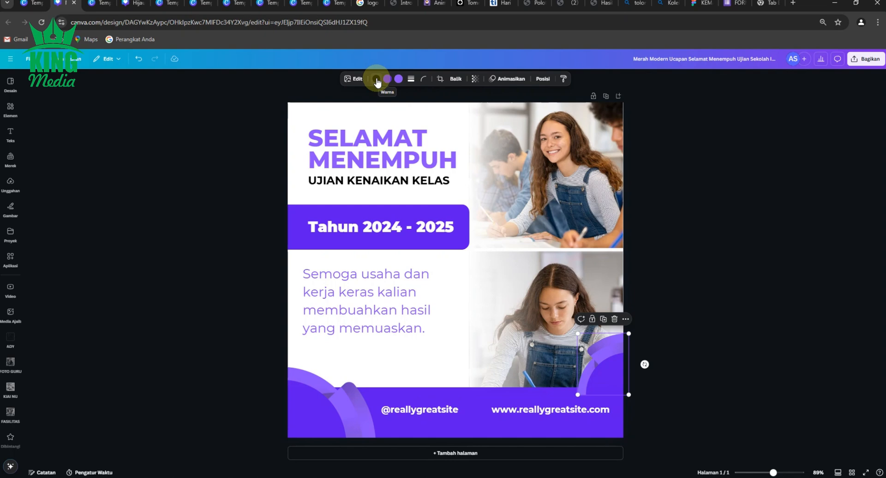
{"action": "left_click", "coordinate": [387, 79]}
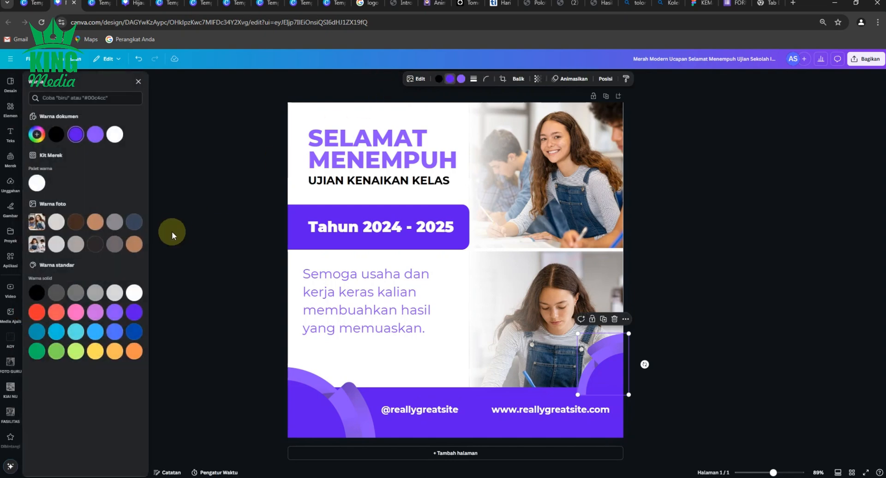
{"action": "left_click", "coordinate": [115, 312]}
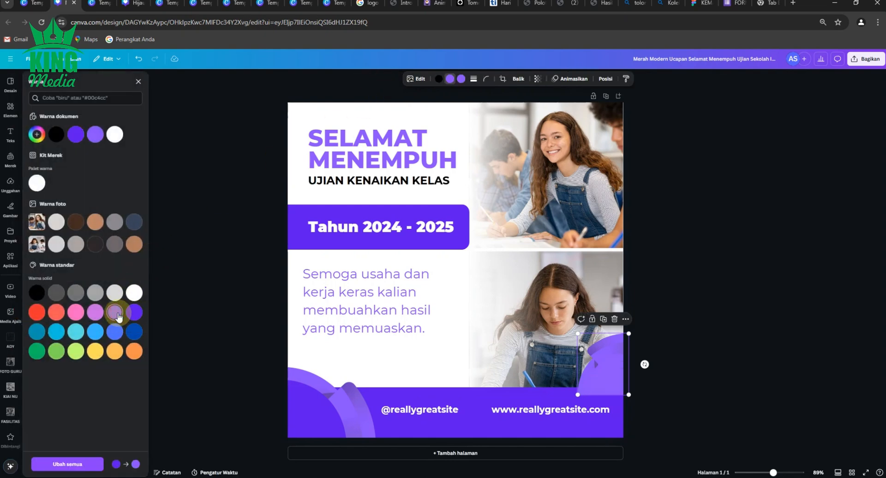
{"action": "left_click", "coordinate": [461, 81]}
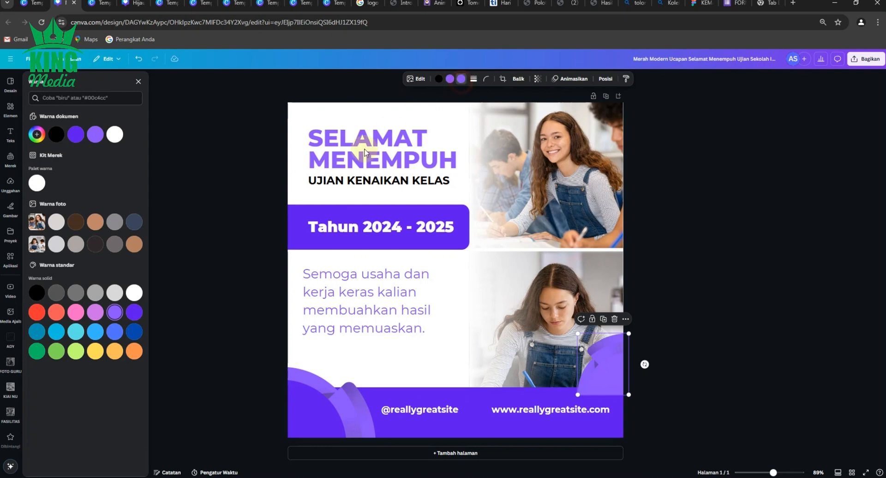
{"action": "left_click", "coordinate": [95, 310]}
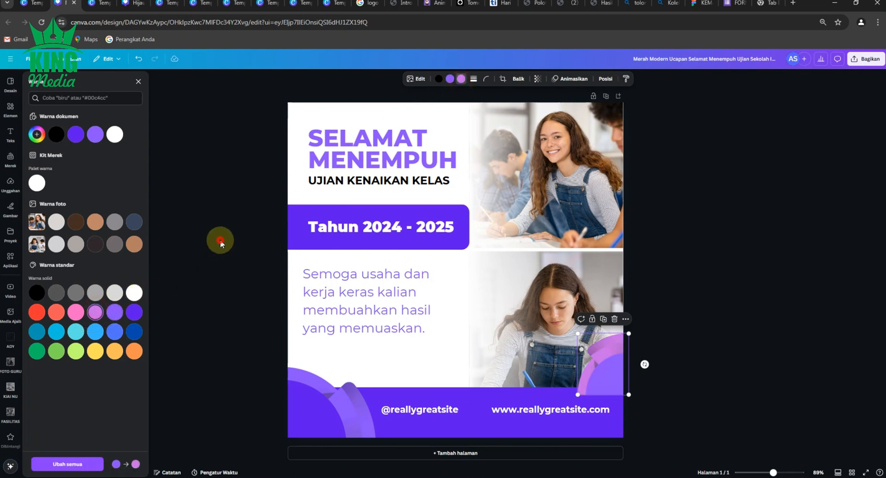
{"action": "left_click", "coordinate": [224, 211]}
{"action": "left_click", "coordinate": [215, 174]}
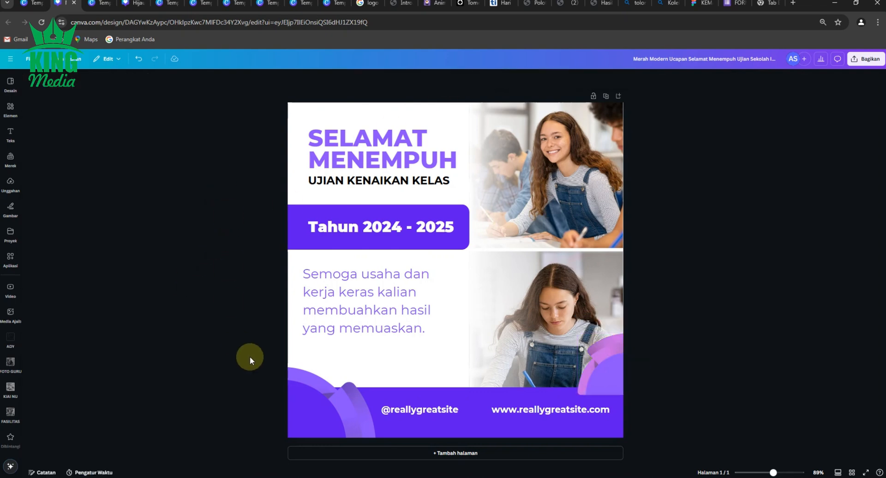
Step: Give the lower-left corner ornament a light purple inner shape and pinkish-purple outer arcs
{"action": "left_click", "coordinate": [309, 401]}
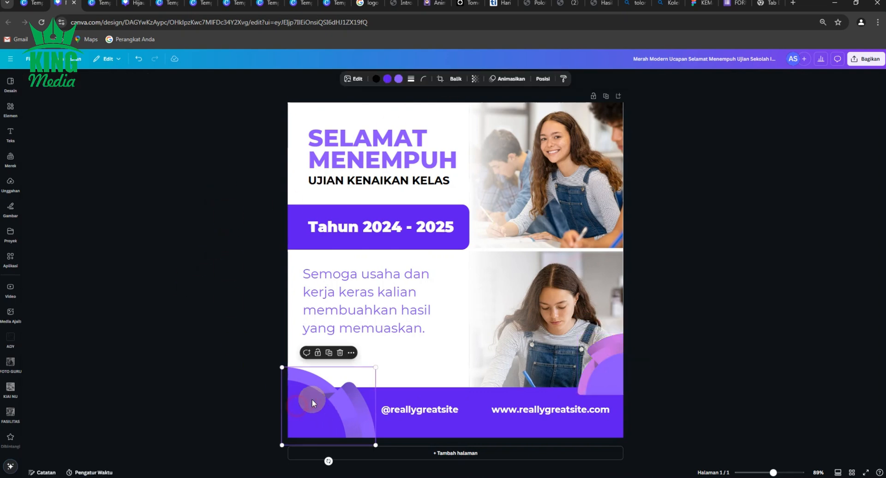
{"action": "left_click", "coordinate": [389, 80]}
{"action": "left_click", "coordinate": [116, 312]}
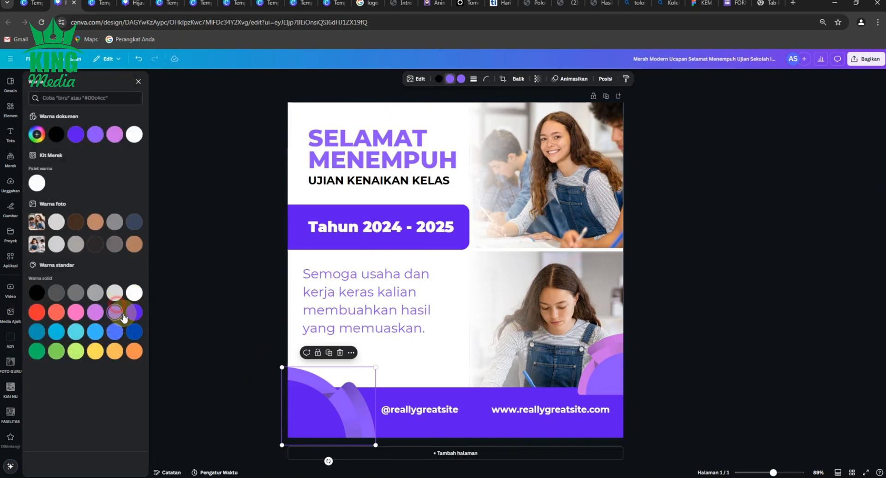
{"action": "left_click", "coordinate": [96, 313]}
{"action": "left_click", "coordinate": [198, 245]}
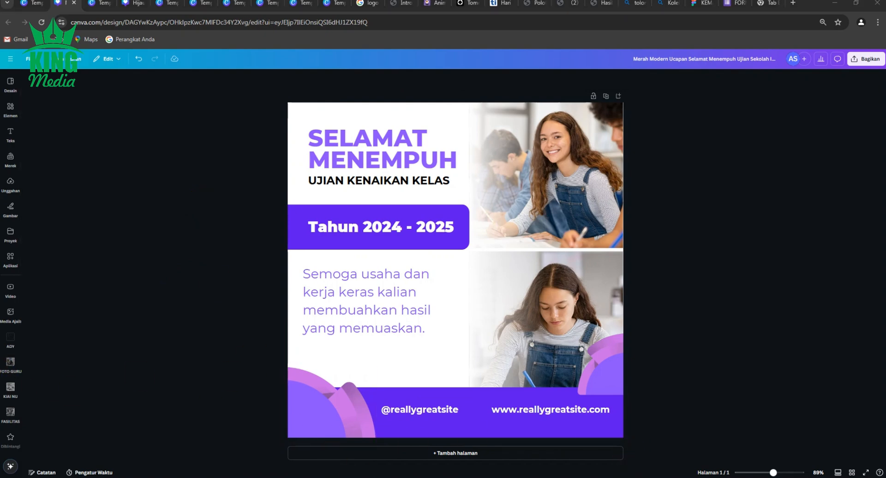
Step: Replace the subtitle under the heading with "SUMATIF AKHIR SEMESTER GASAL"
{"action": "key", "text": "alt+Tab"}
{"action": "left_click", "coordinate": [648, 73]}
{"action": "double_click", "coordinate": [360, 181]}
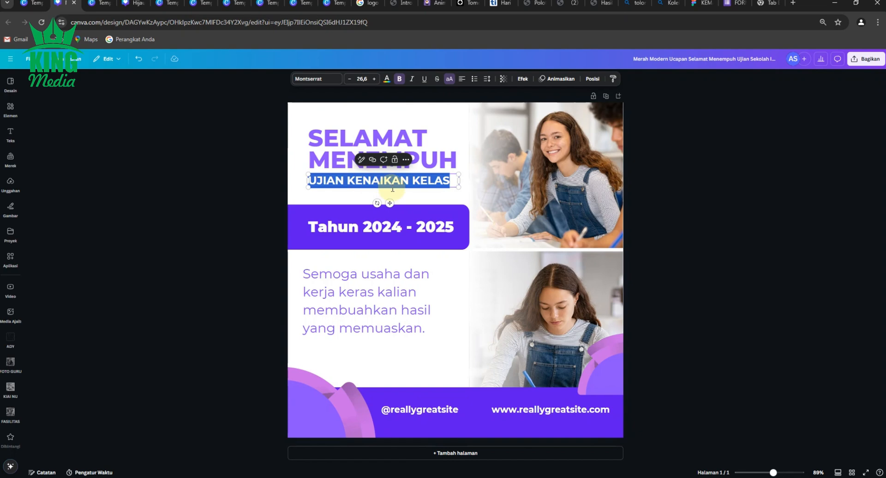
{"action": "type", "text": "SUMATIF"}
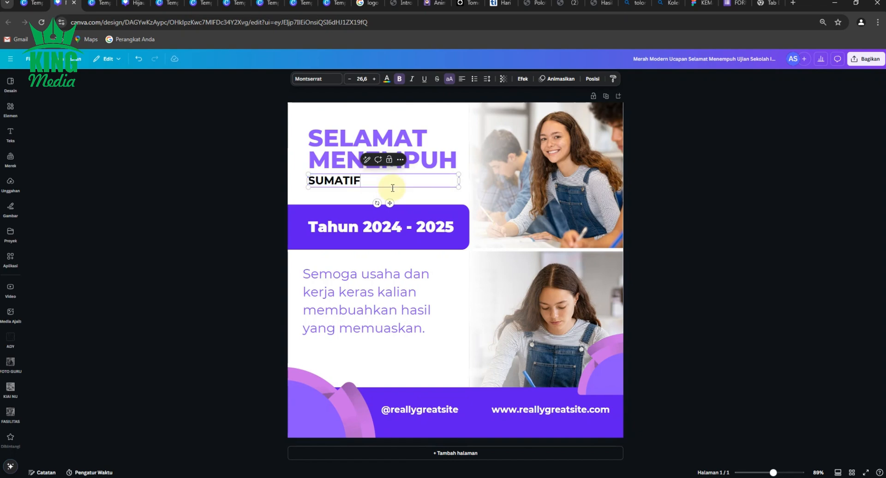
{"action": "type", "text": " AKF"}
{"action": "key", "text": "BackSpace"}
{"action": "type", "text": "HIR SEMESTER"}
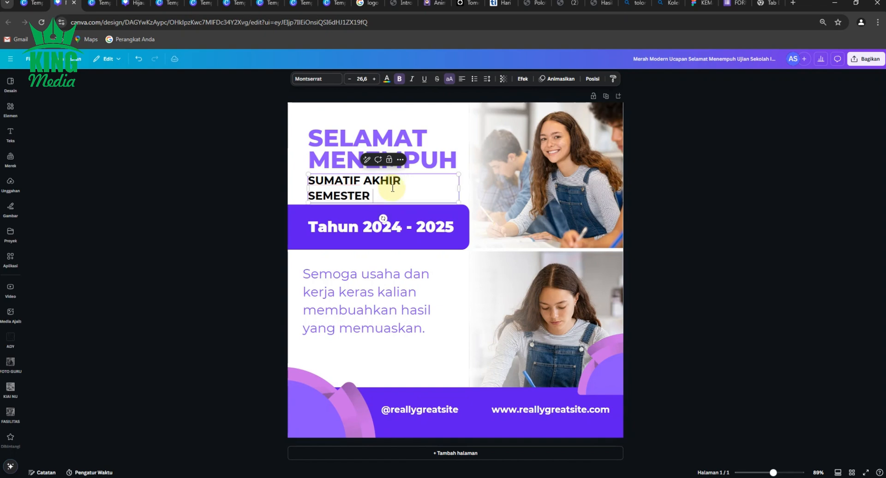
{"action": "type", "text": " GASAL"}
{"action": "left_click", "coordinate": [209, 189]}
Step: Shrink the "Tahun 2024 - 2025" banner so it leaves space below the two-line subtitle
{"action": "left_click", "coordinate": [358, 227]}
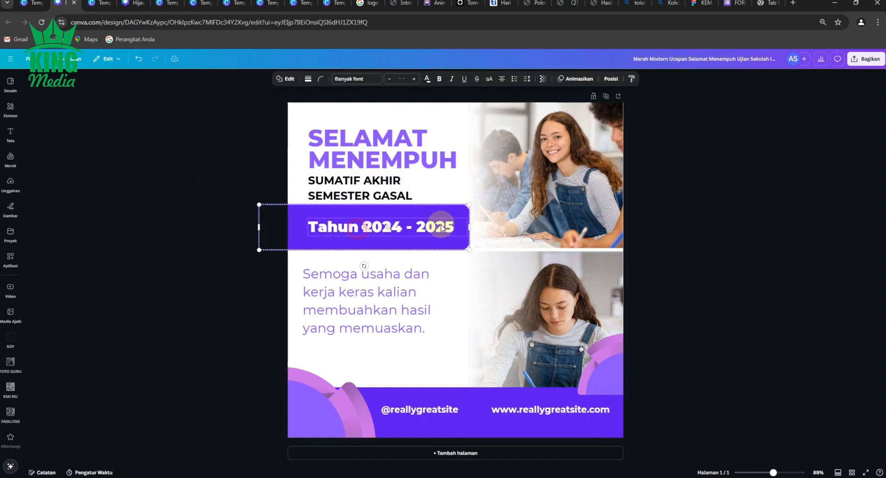
{"action": "left_click_drag", "start_coordinate": [469, 206], "coordinate": [371, 230]}
{"action": "left_click", "coordinate": [199, 189]}
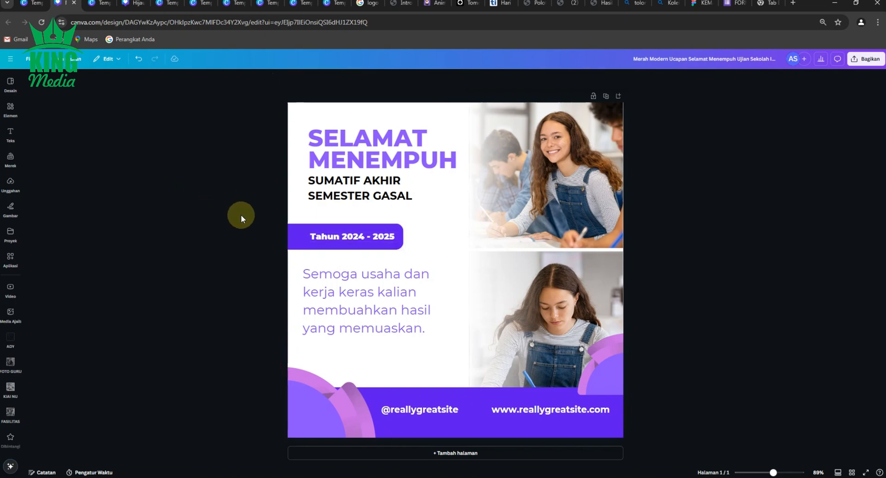
Step: Move the heading and subtitle together down closer to the year banner and turn off their all-caps formatting
{"action": "left_click", "coordinate": [347, 188]}
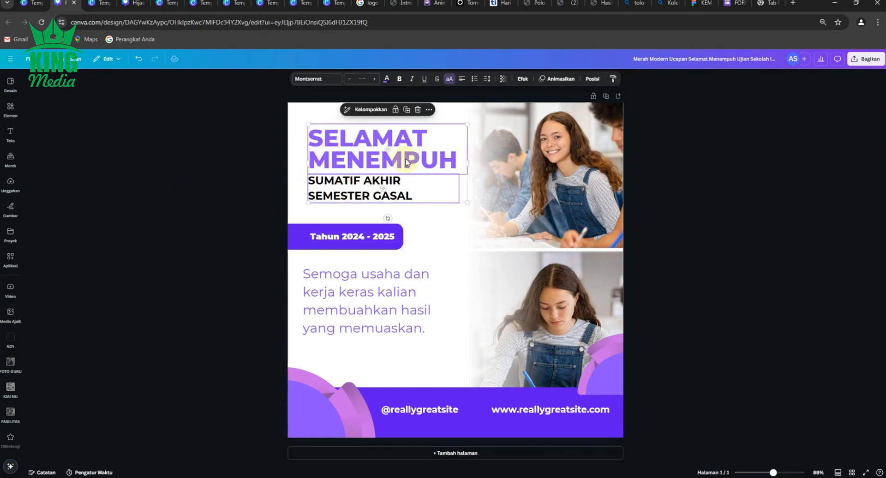
{"action": "left_click_drag", "start_coordinate": [387, 172], "coordinate": [389, 187]}
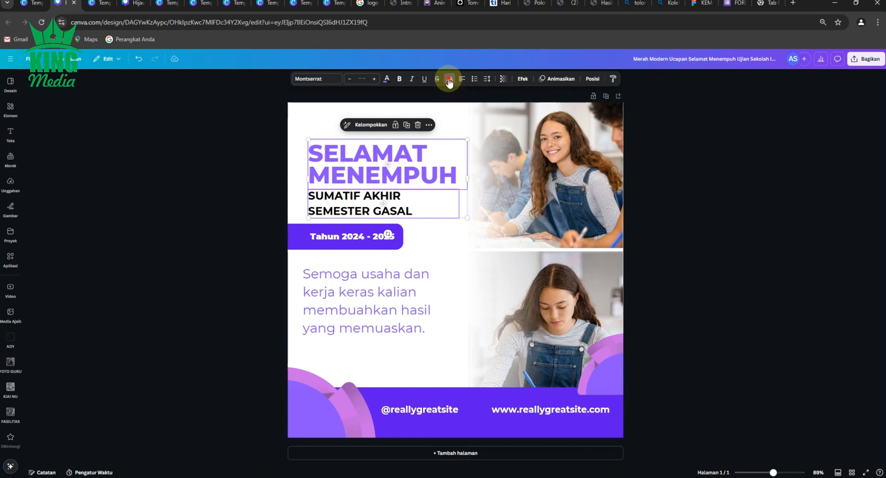
{"action": "left_click", "coordinate": [449, 82]}
{"action": "left_click", "coordinate": [214, 171]}
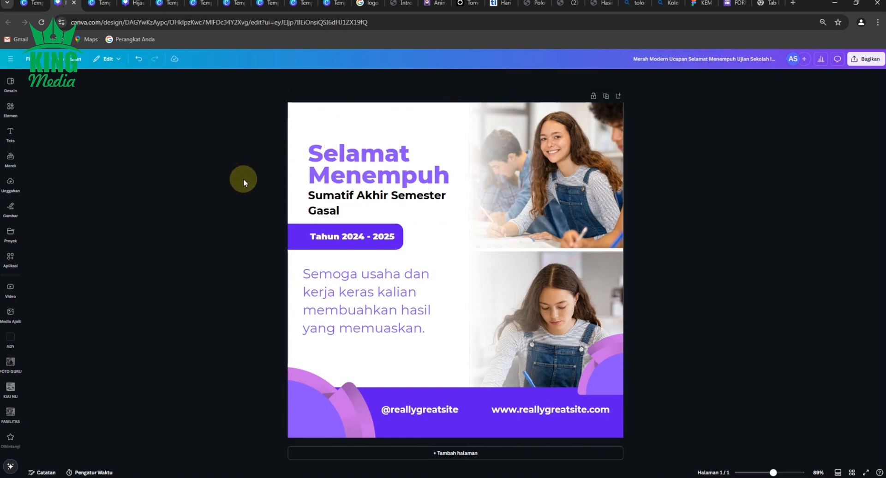
Step: Set the heading font to Great Vibes, reduce its size to 49,8 and place it directly above the subtitle
{"action": "left_click", "coordinate": [394, 176]}
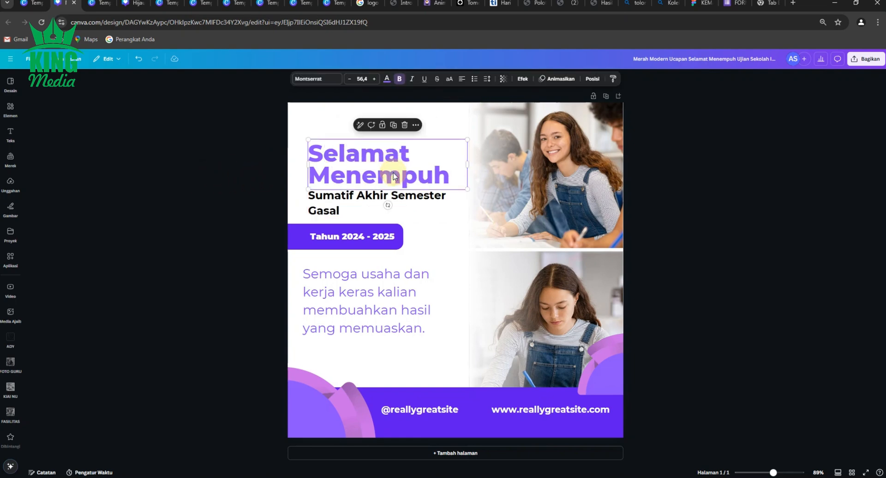
{"action": "left_click", "coordinate": [325, 80]}
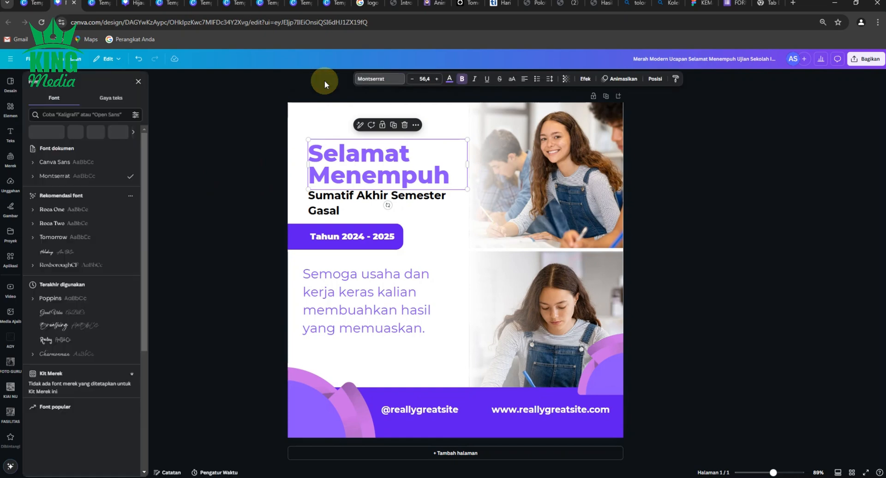
{"action": "left_click", "coordinate": [56, 313]}
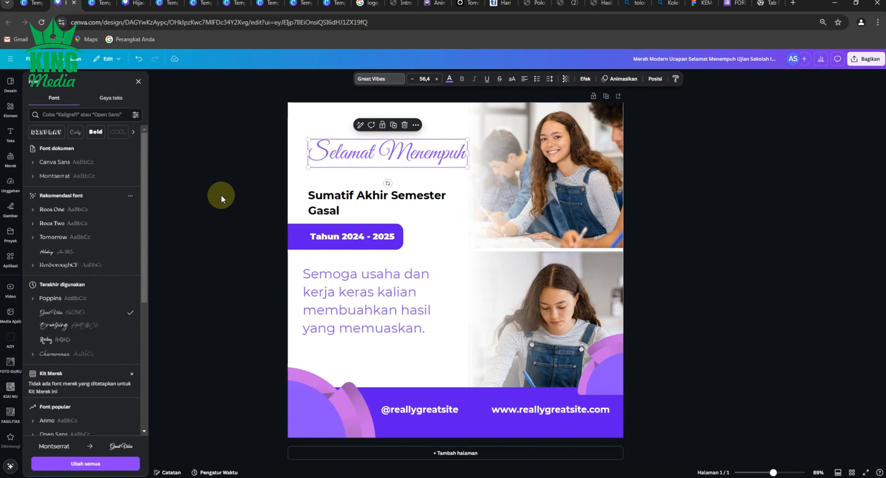
{"action": "mouse_move", "coordinate": [443, 158]}
{"action": "left_mouse_down"}
{"action": "mouse_move", "coordinate": [441, 179]}
{"action": "mouse_move", "coordinate": [449, 165]}
{"action": "left_mouse_up"}
{"action": "left_click", "coordinate": [245, 182]}
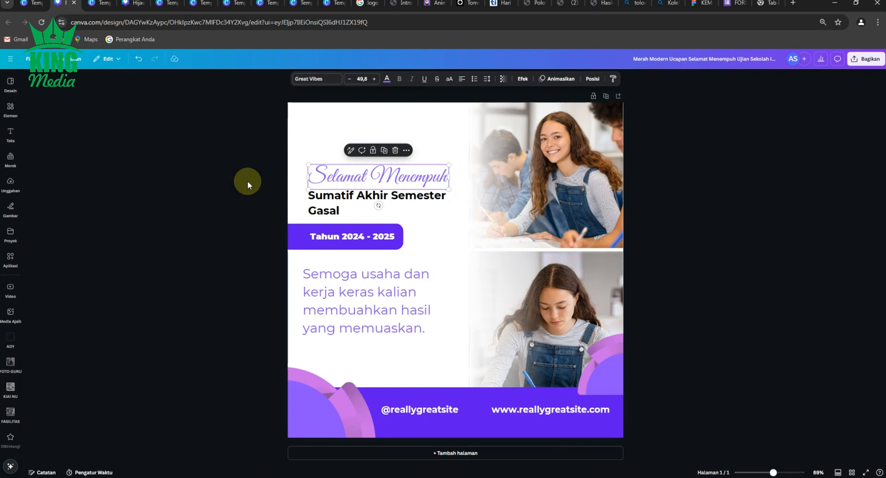
{"action": "left_click", "coordinate": [249, 229]}
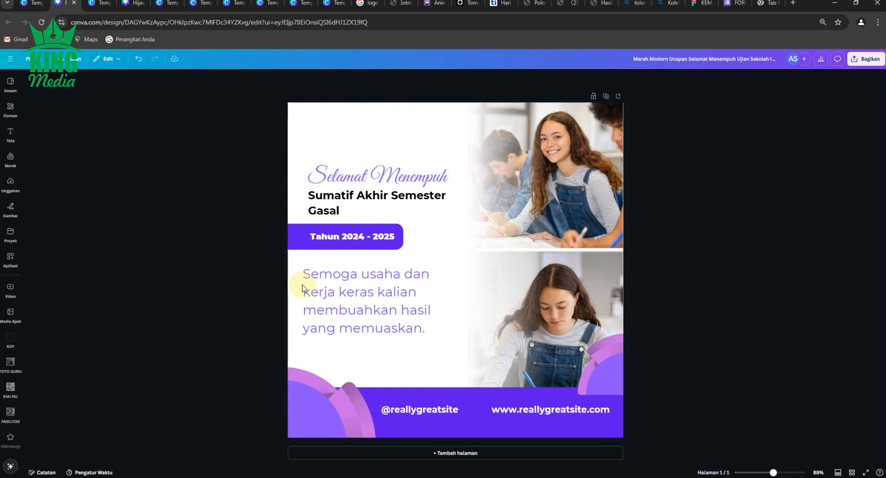
Step: Make the purple "Semoga usaha dan kerja keras..." paragraph bold
{"action": "left_click", "coordinate": [362, 288]}
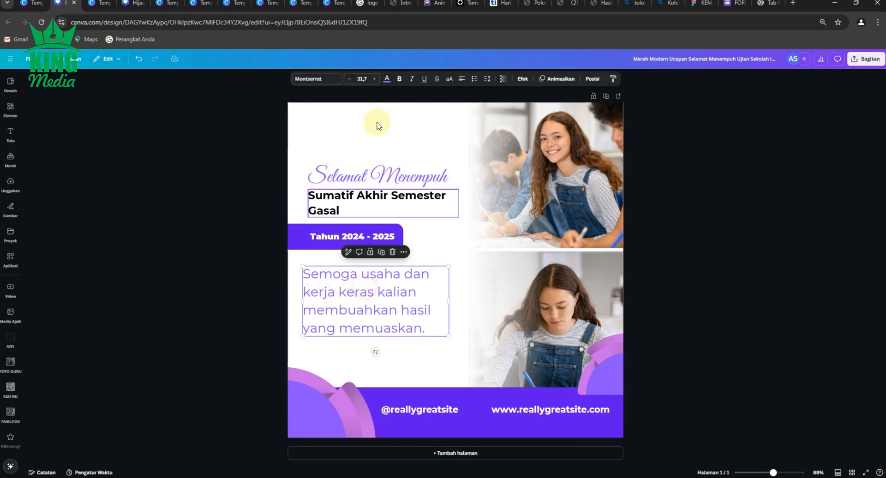
{"action": "left_click", "coordinate": [318, 79]}
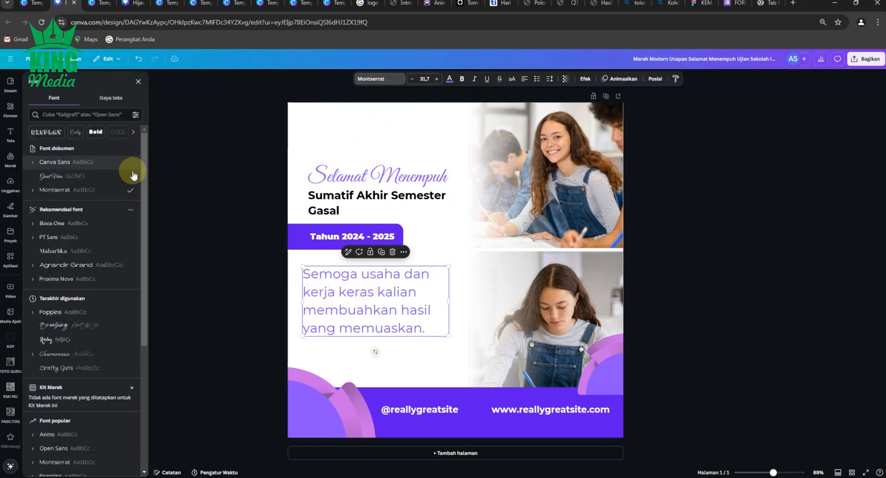
{"action": "left_click", "coordinate": [33, 191]}
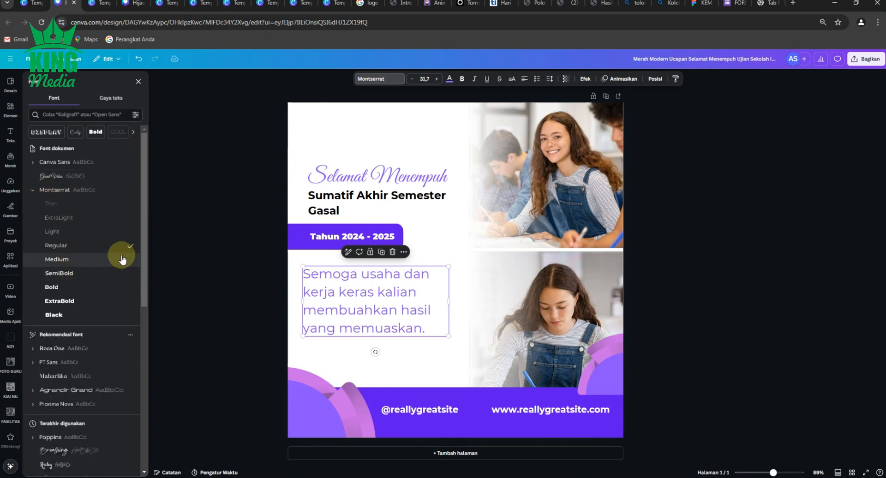
{"action": "left_click", "coordinate": [463, 79]}
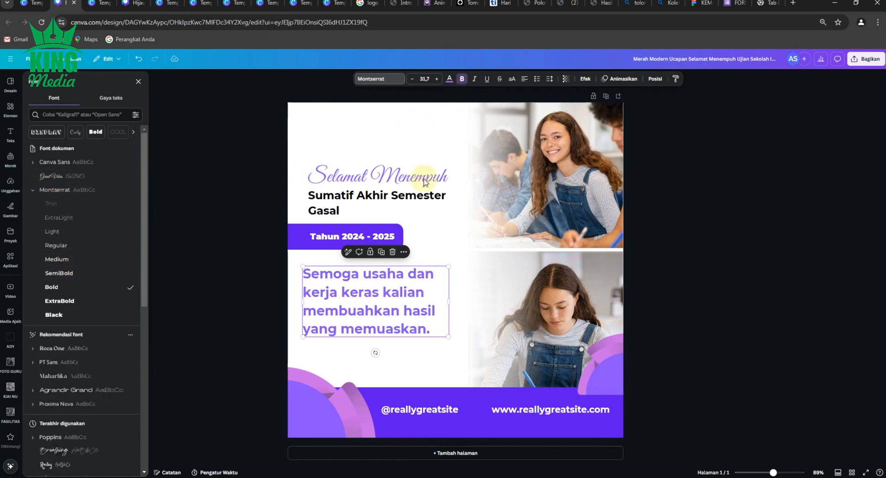
{"action": "left_click", "coordinate": [402, 311]}
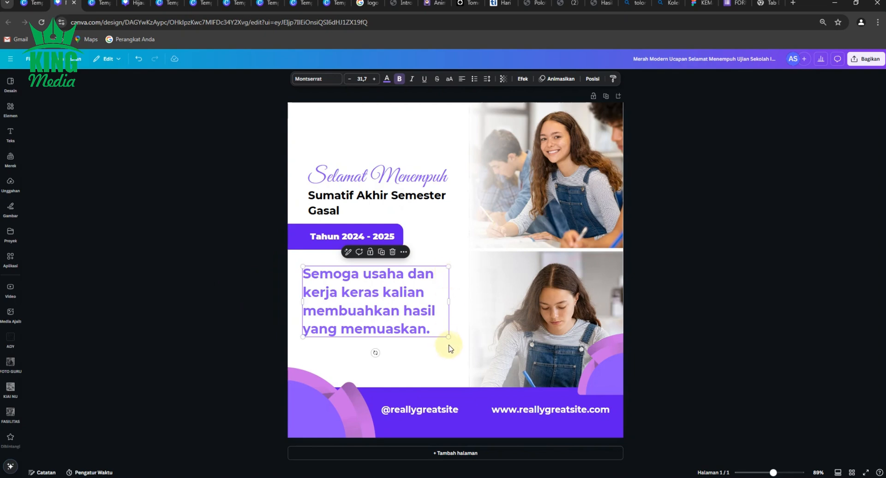
Step: Shrink the wish paragraph to size 26,4 aligned with the subtitle's left edge, and shift all the text blocks and year banner slightly down
{"action": "left_click_drag", "start_coordinate": [449, 336], "coordinate": [420, 323]}
{"action": "left_click_drag", "start_coordinate": [386, 289], "coordinate": [390, 289]}
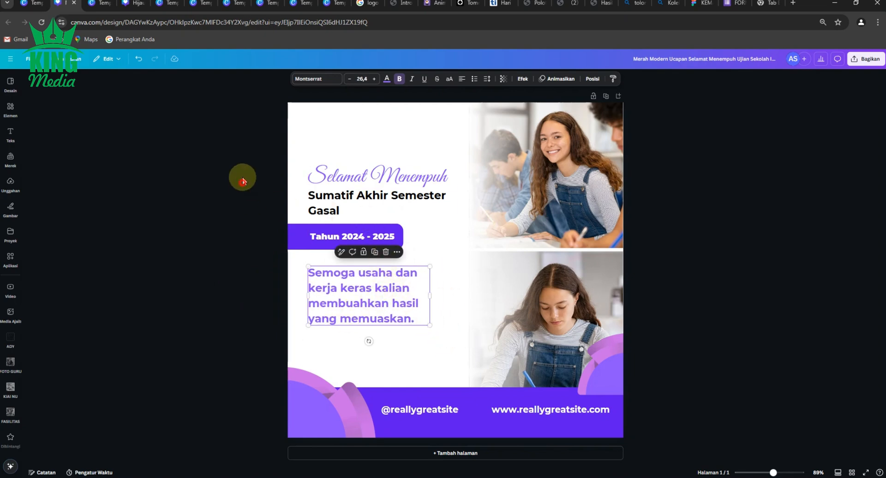
{"action": "left_click_drag", "start_coordinate": [245, 167], "coordinate": [398, 287]}
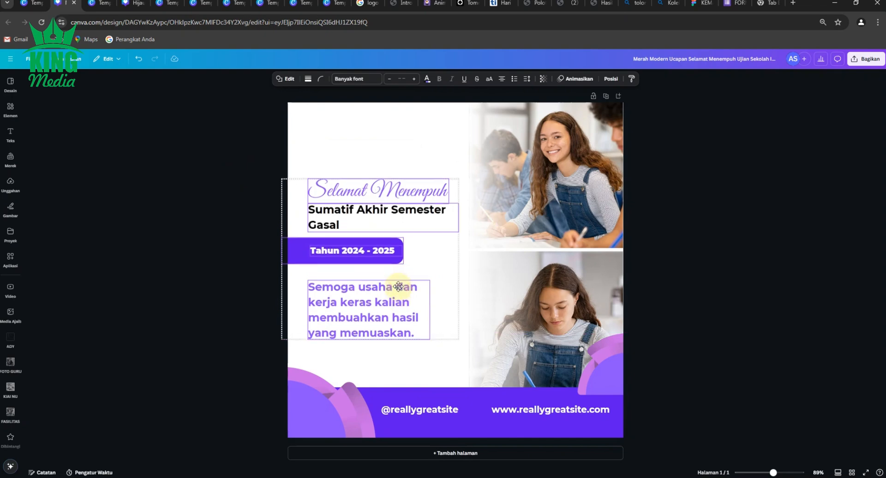
{"action": "left_click", "coordinate": [184, 277]}
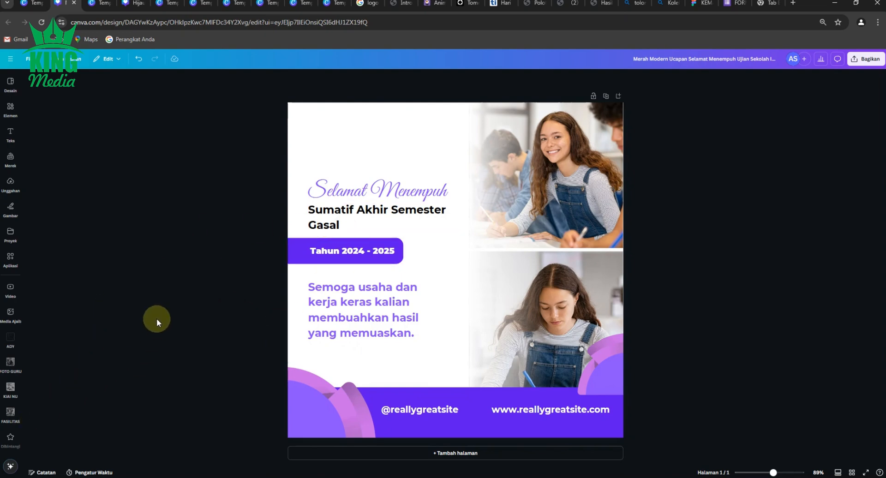
Step: Insert the SMK YPM 3 Taman logo banner with its row of partner logos from the LOGO folder
{"action": "scroll", "coordinate": [12, 434], "scroll_direction": "down", "scroll_amount": 1}
{"action": "left_click", "coordinate": [13, 428]}
{"action": "left_click", "coordinate": [13, 429]}
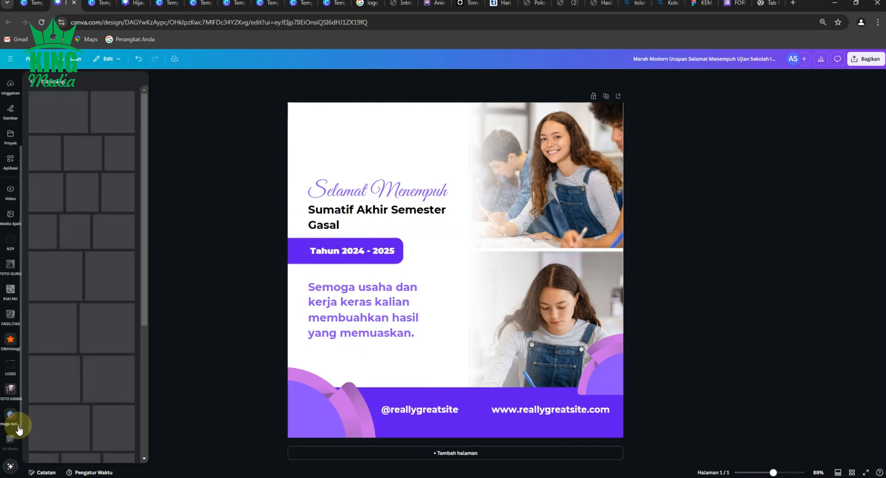
{"action": "scroll", "coordinate": [17, 427], "scroll_direction": "down", "scroll_amount": 2}
{"action": "left_click", "coordinate": [14, 341]}
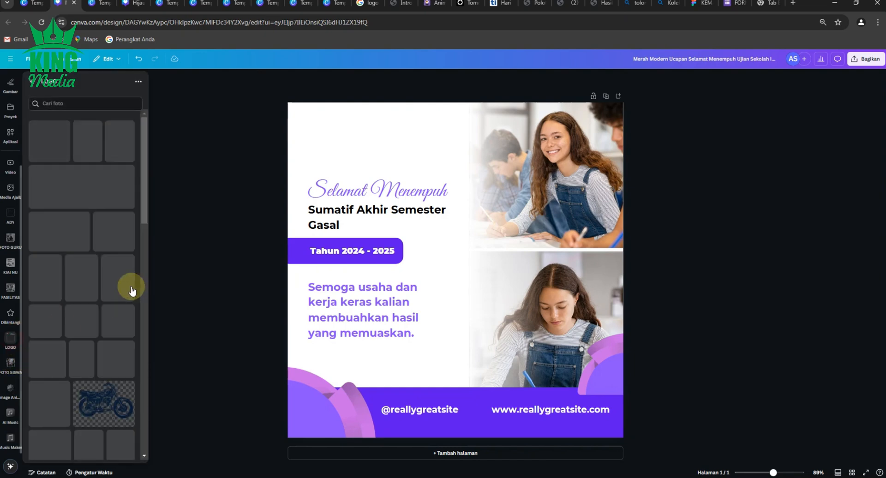
{"action": "scroll", "coordinate": [76, 353], "scroll_direction": "down", "scroll_amount": 4}
{"action": "scroll", "coordinate": [77, 353], "scroll_direction": "down", "scroll_amount": 10}
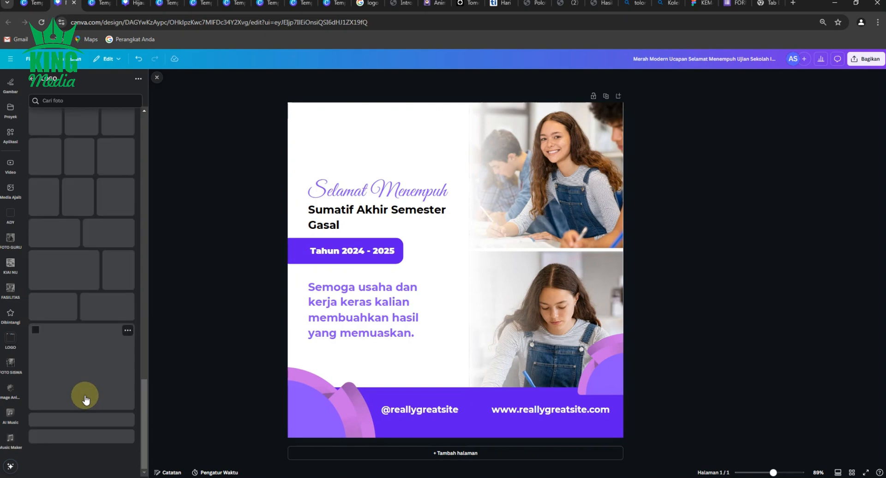
{"action": "scroll", "coordinate": [84, 400], "scroll_direction": "down", "scroll_amount": 5}
{"action": "left_click", "coordinate": [76, 285]}
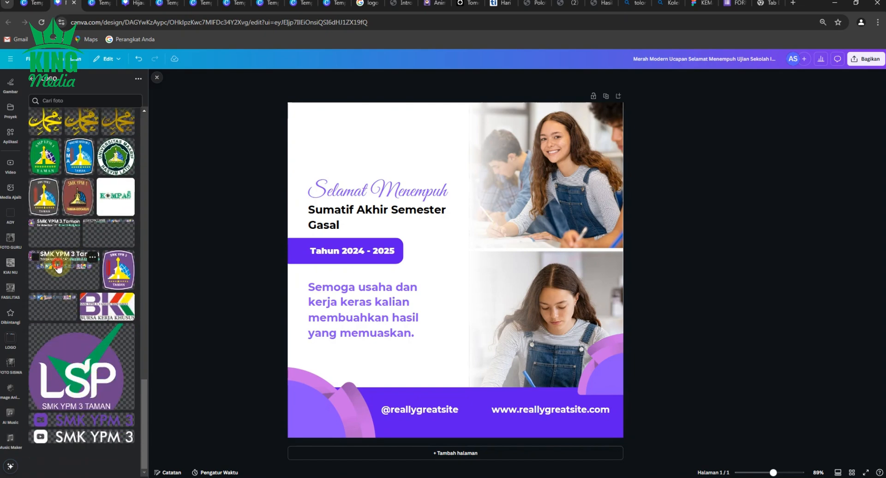
Step: Shrink the inserted school logo banner and move it to the upper edge of the white area above the heading
{"action": "left_click_drag", "start_coordinate": [452, 340], "coordinate": [471, 269]}
{"action": "left_click_drag", "start_coordinate": [579, 272], "coordinate": [461, 235]}
{"action": "key", "text": "shift+Up"}
{"action": "key", "text": "shift+Up"}
{"action": "key", "text": "shift+Up"}
{"action": "key", "text": "shift+Up"}
{"action": "key", "text": "shift+Up"}
{"action": "key", "text": "shift+Up"}
{"action": "key", "text": "shift+Up"}
{"action": "key", "text": "shift+Up"}
{"action": "key", "text": "shift+Up"}
{"action": "key", "text": "shift+Up"}
{"action": "key", "text": "shift+Up"}
{"action": "key", "text": "shift+Up"}
{"action": "key", "text": "shift+Up"}
{"action": "key", "text": "shift+Up"}
{"action": "key", "text": "shift+Up"}
{"action": "key", "text": "shift+Up"}
{"action": "key", "text": "shift+Up"}
{"action": "key", "text": "shift+Up"}
{"action": "key", "text": "shift+Up"}
{"action": "key", "text": "shift+Up"}
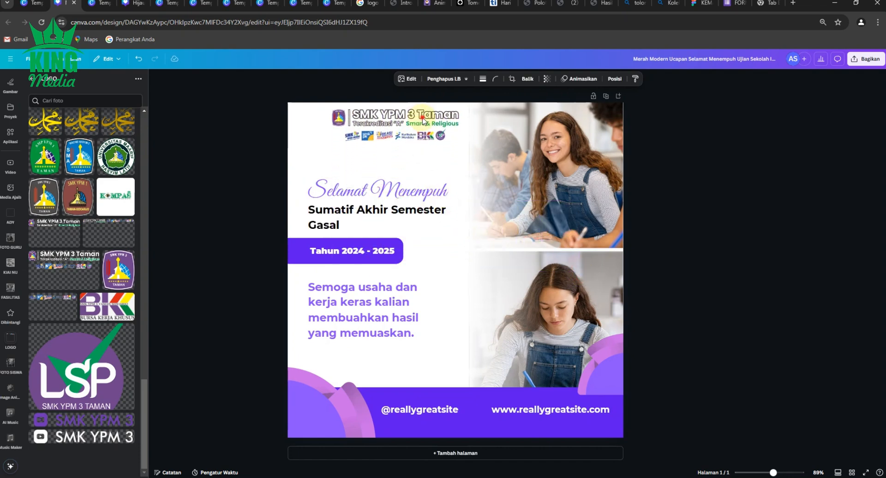
Step: Align the school logo banner with the left edge of the year text and scale it down a little further
{"action": "left_click_drag", "start_coordinate": [422, 116], "coordinate": [399, 122]}
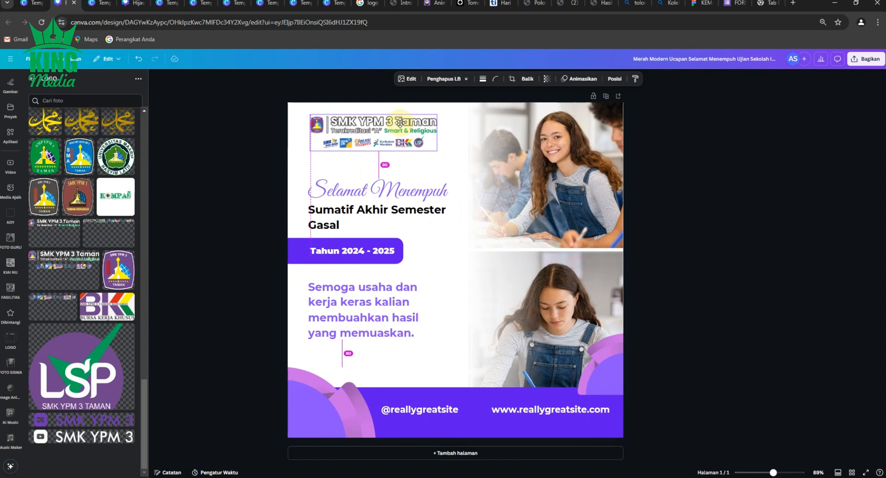
{"action": "left_click_drag", "start_coordinate": [437, 151], "coordinate": [418, 138]}
{"action": "left_click", "coordinate": [228, 163]}
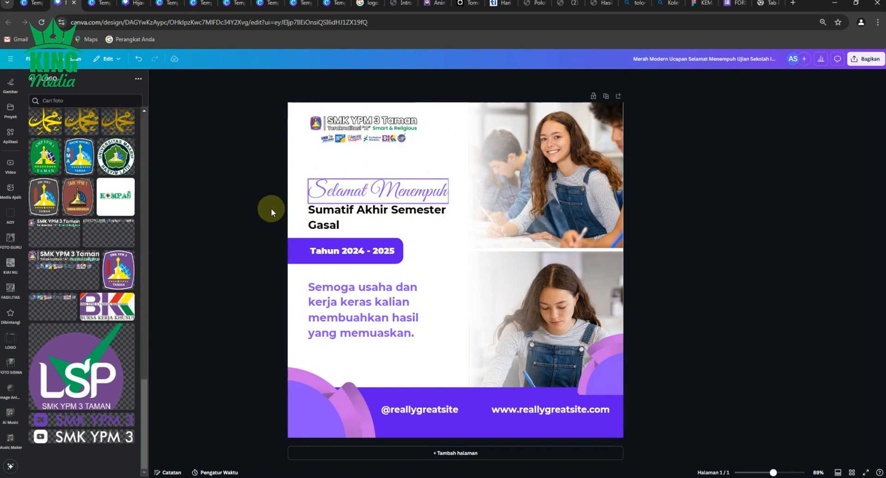
{"action": "left_click", "coordinate": [256, 208]}
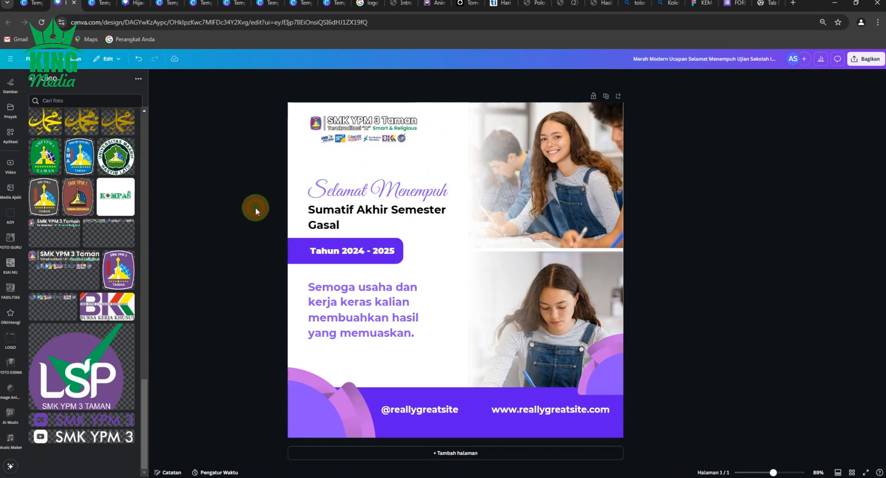
{"action": "left_click", "coordinate": [433, 411]}
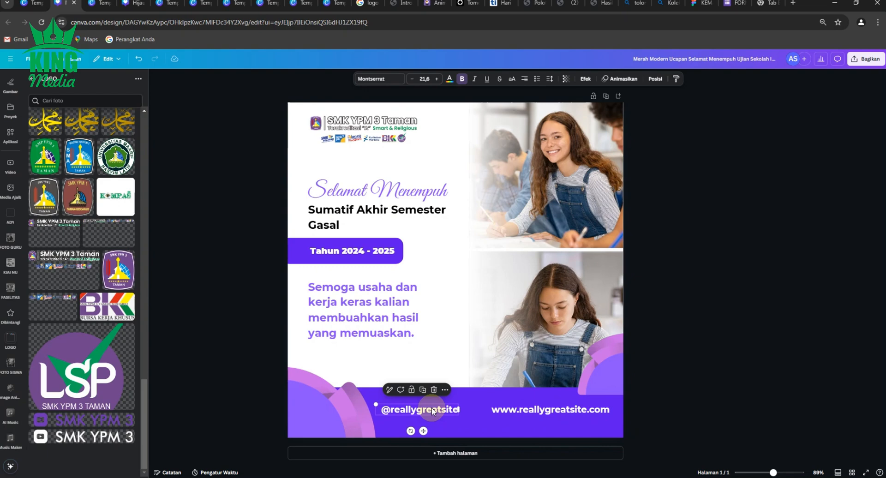
{"action": "left_click", "coordinate": [531, 409]}
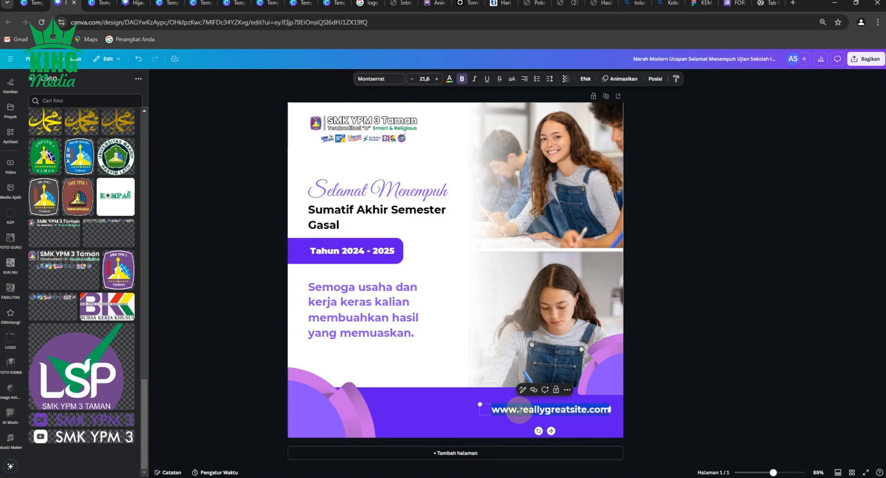
{"action": "type", "text": "Visit Us"}
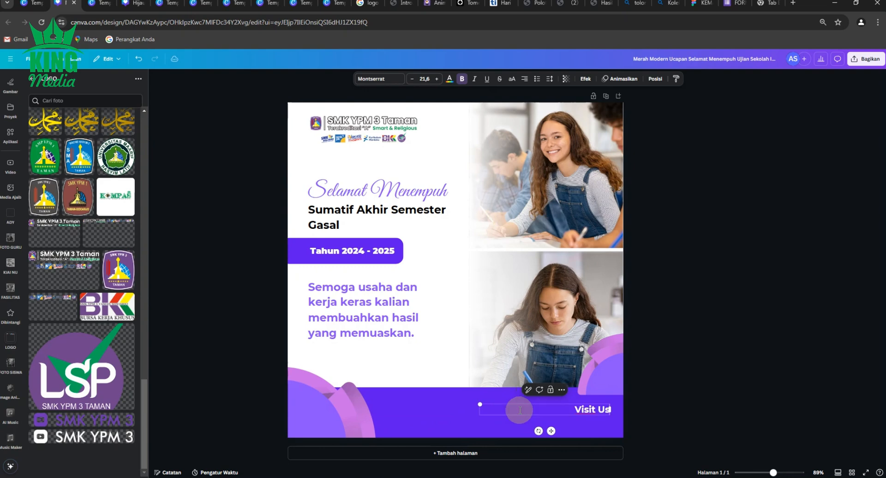
{"action": "type", "text": "!"}
{"action": "type", "text": ":"}
{"action": "key", "text": "Escape"}
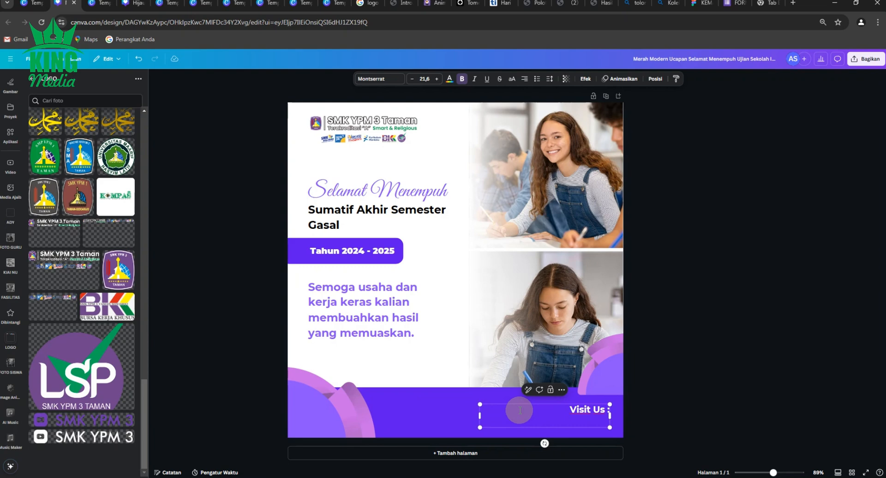
{"action": "type", "text": ".smkypm3t"}
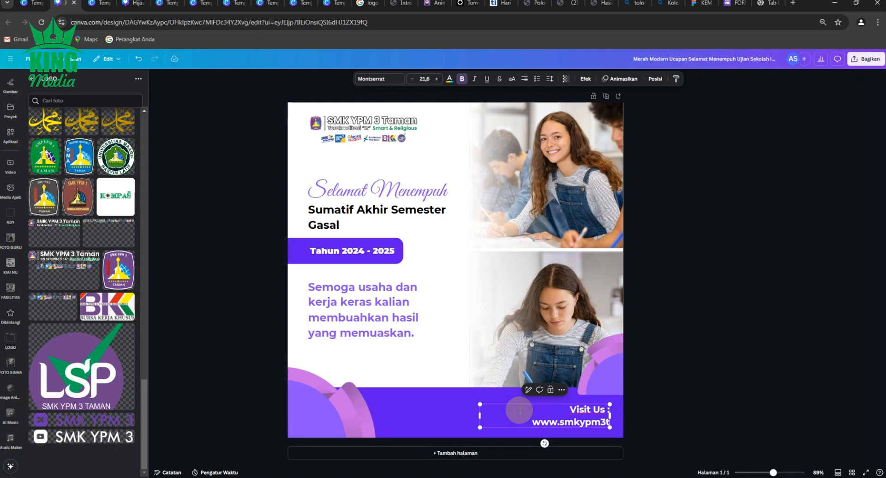
{"action": "type", "text": "aman.sch.id"}
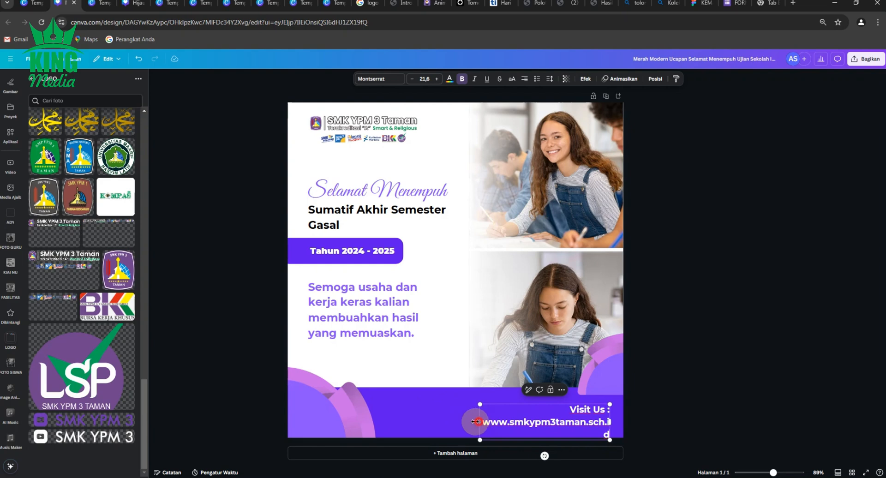
Step: Reduce the "Visit Us" text to size 15,1 on two lines and lower it slightly within the purple footer
{"action": "left_click_drag", "start_coordinate": [475, 422], "coordinate": [495, 414]}
{"action": "left_click", "coordinate": [735, 388]}
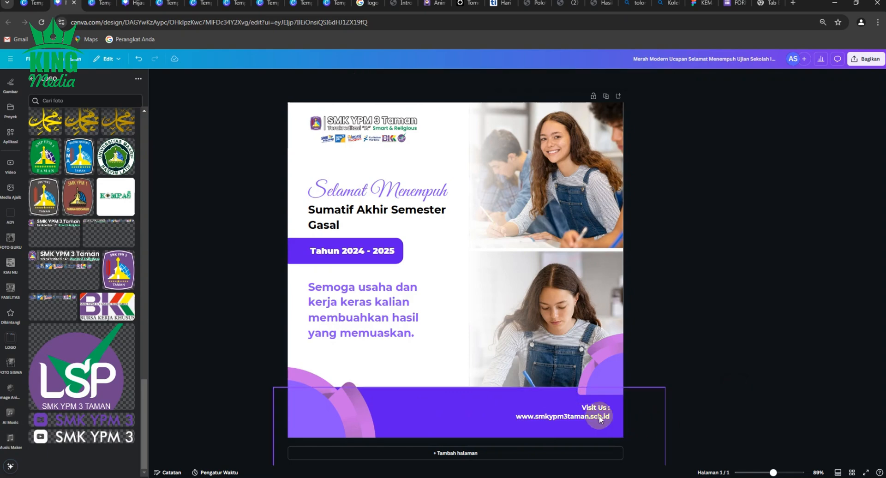
{"action": "left_click", "coordinate": [594, 416]}
{"action": "left_click_drag", "start_coordinate": [595, 419], "coordinate": [595, 424]}
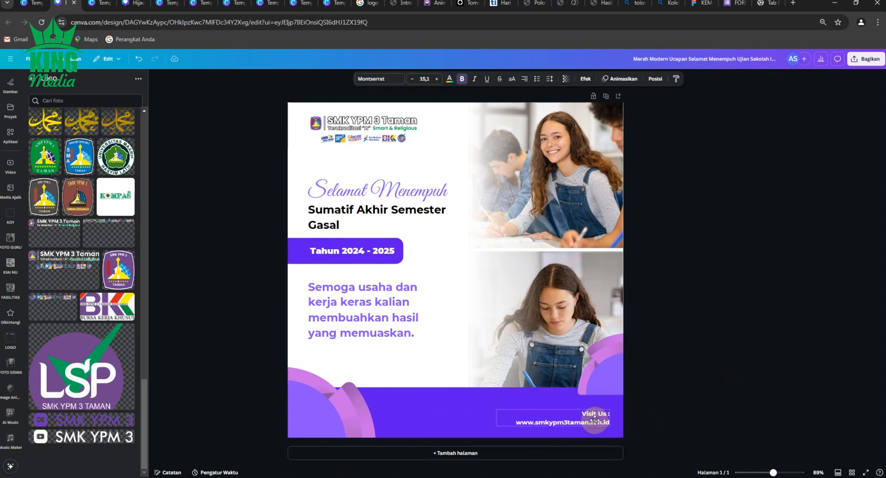
{"action": "left_click", "coordinate": [748, 385]}
Step: Insert the "SCAN ME PPDB ONLINE" QR code from the LOGO folder and scale it to fit the footer beside the left circular shapes
{"action": "scroll", "coordinate": [97, 405], "scroll_direction": "up", "scroll_amount": 5}
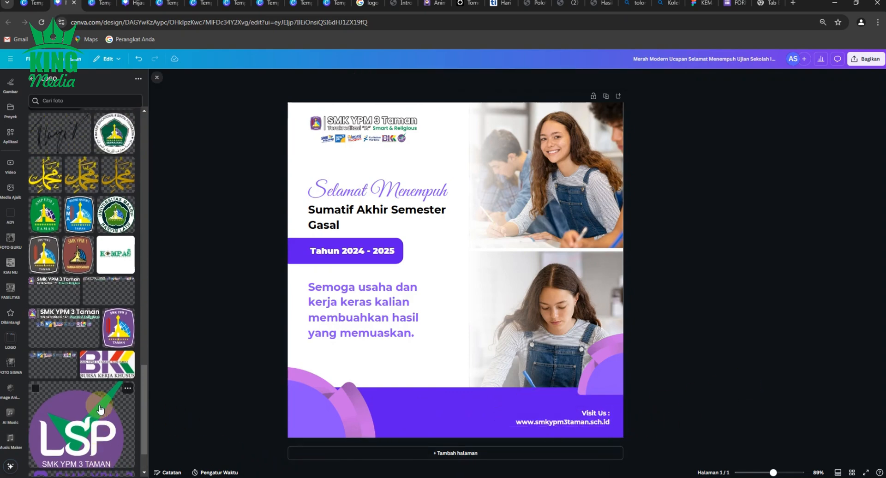
{"action": "left_click_drag", "start_coordinate": [144, 379], "coordinate": [132, 153]}
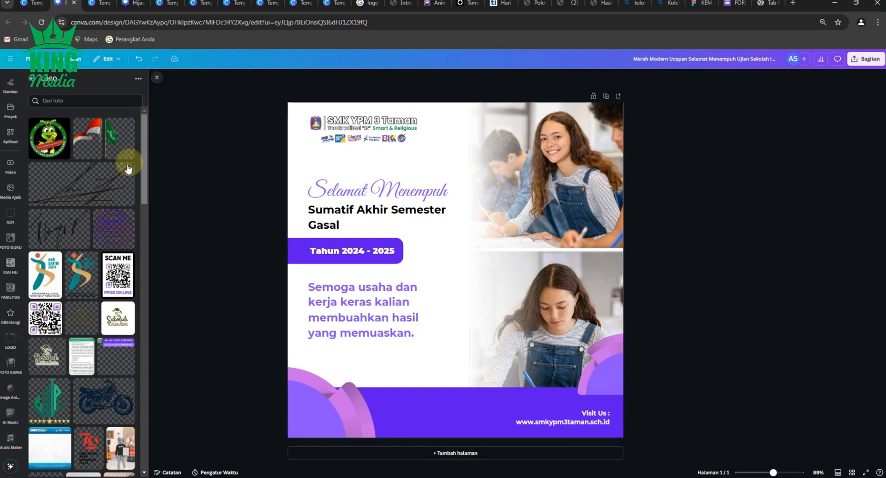
{"action": "left_click", "coordinate": [121, 286]}
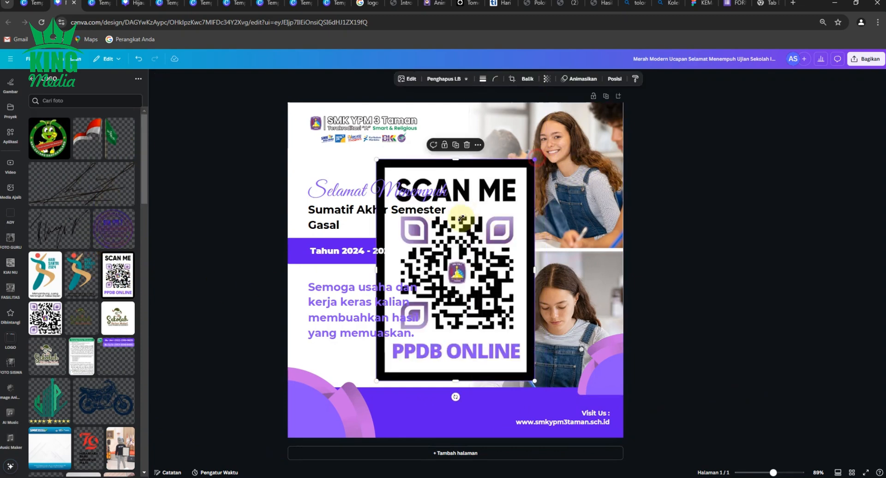
{"action": "left_click_drag", "start_coordinate": [461, 217], "coordinate": [408, 433]}
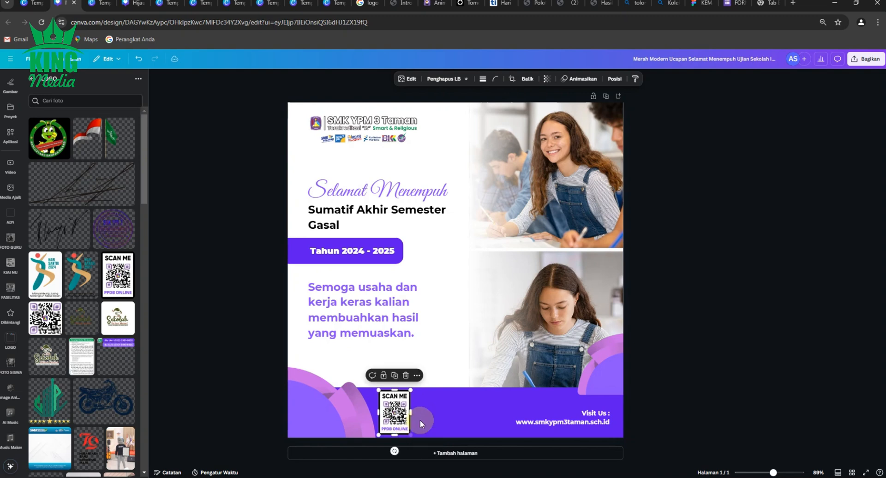
{"action": "scroll", "coordinate": [392, 415], "scroll_direction": "up", "scroll_amount": 5, "text": "ctrl"}
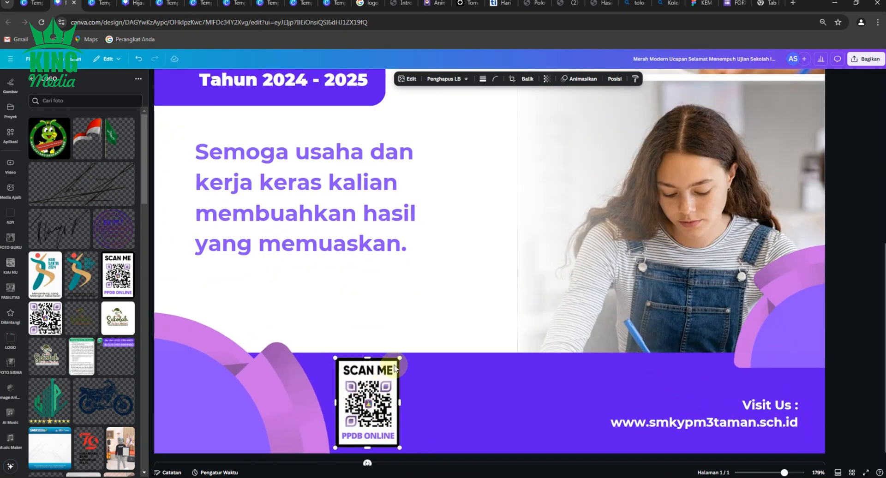
{"action": "left_click_drag", "start_coordinate": [399, 358], "coordinate": [393, 365]}
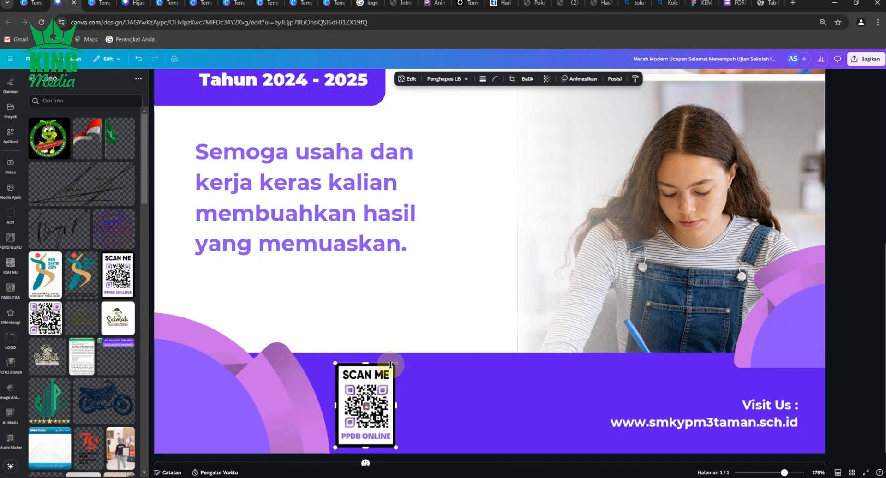
{"action": "scroll", "coordinate": [425, 362], "scroll_direction": "down", "scroll_amount": 4, "text": "ctrl"}
{"action": "left_click", "coordinate": [757, 332]}
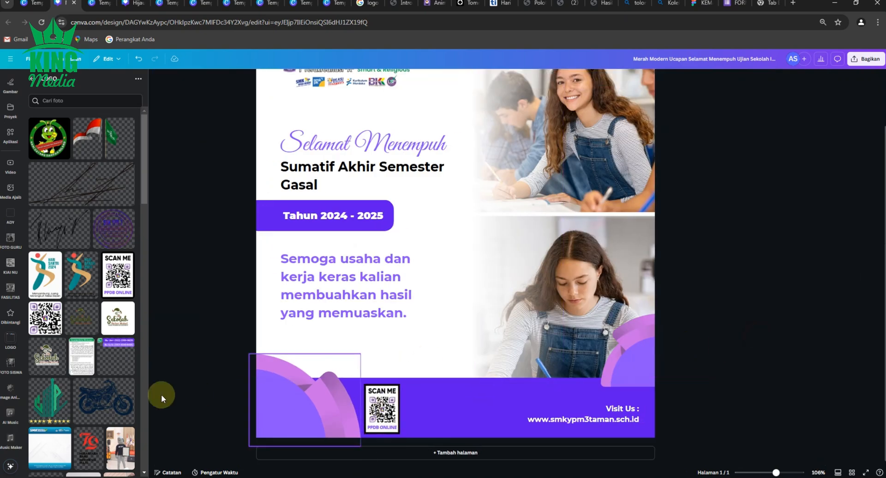
Step: Insert the WhatsApp contact image, crop away its empty lower part, shrink it and place it in the footer beside the QR code
{"action": "left_click", "coordinate": [115, 344]}
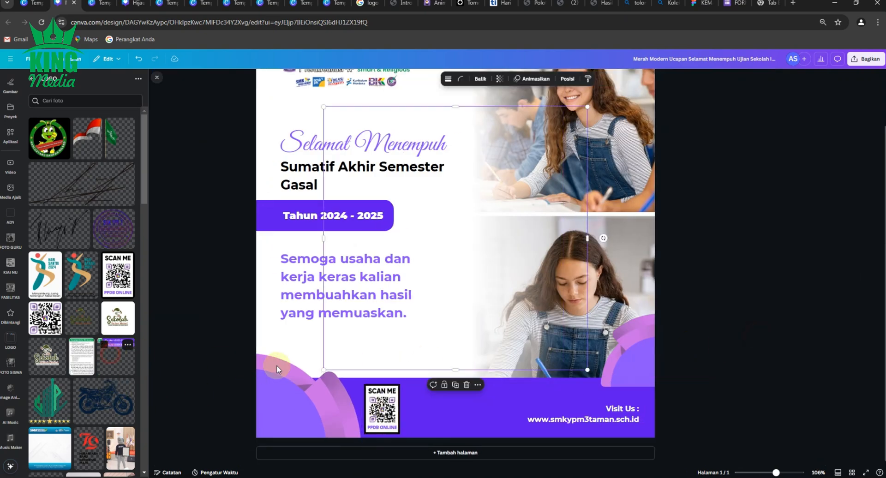
{"action": "left_click_drag", "start_coordinate": [455, 369], "coordinate": [446, 174]}
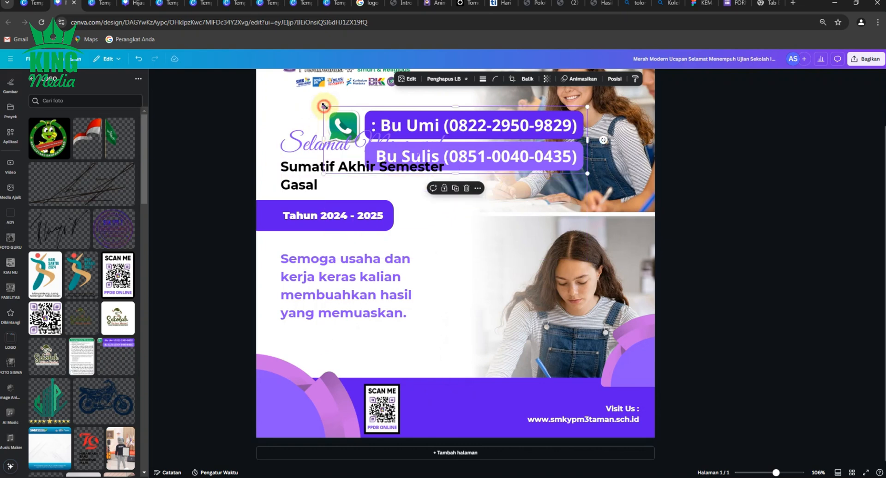
{"action": "left_click_drag", "start_coordinate": [324, 107], "coordinate": [504, 137]}
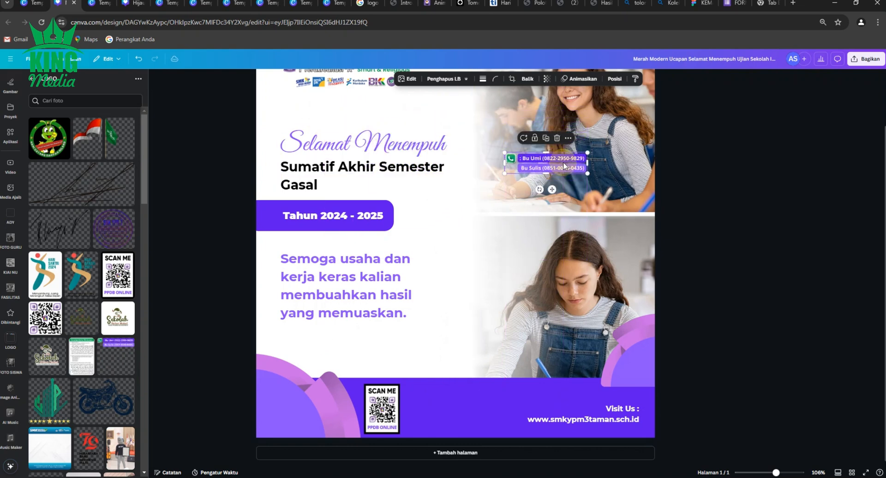
{"action": "left_click_drag", "start_coordinate": [564, 162], "coordinate": [493, 406]}
{"action": "left_click", "coordinate": [728, 397]}
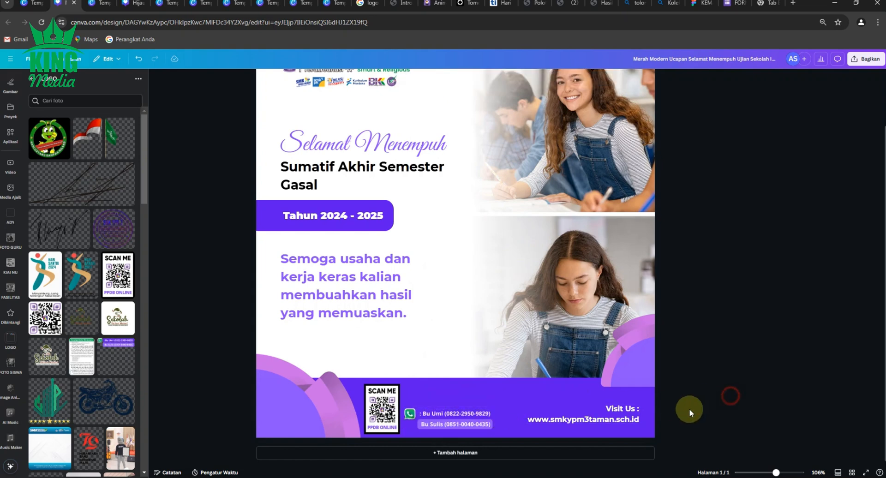
Step: Lower the "Visit Us" web address text slightly in the purple footer to align it with the WhatsApp contact lines
{"action": "scroll", "coordinate": [510, 421], "scroll_direction": "up", "scroll_amount": 5, "text": "ctrl"}
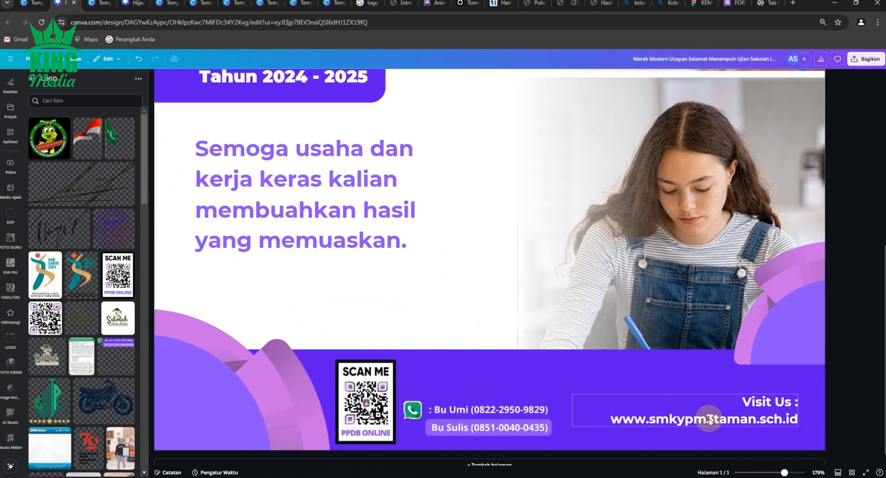
{"action": "left_click", "coordinate": [730, 423]}
{"action": "left_click_drag", "start_coordinate": [729, 422], "coordinate": [730, 429]}
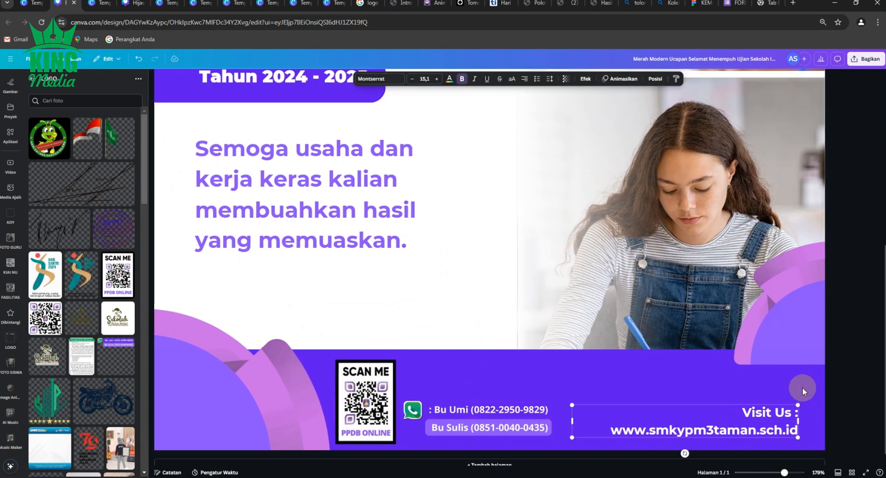
{"action": "left_click", "coordinate": [840, 372]}
{"action": "scroll", "coordinate": [518, 378], "scroll_direction": "down", "scroll_amount": 3, "text": "ctrl"}
{"action": "scroll", "coordinate": [517, 378], "scroll_direction": "down", "scroll_amount": 3, "text": "ctrl"}
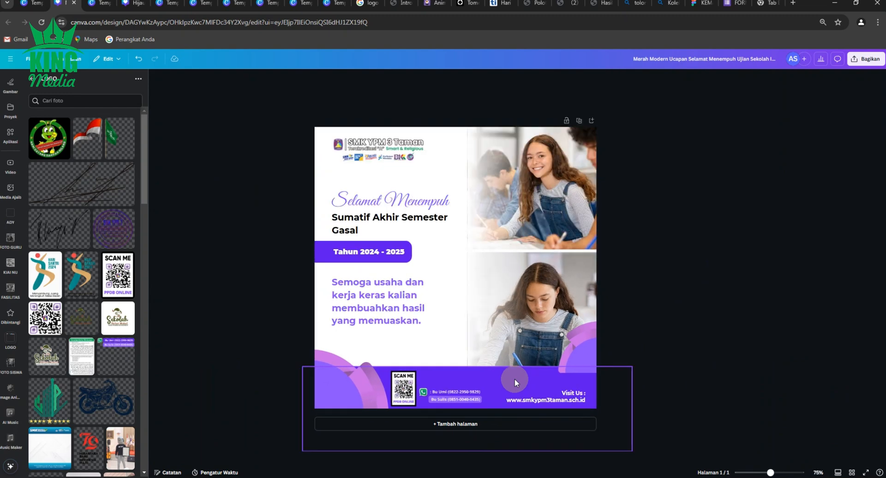
{"action": "scroll", "coordinate": [514, 379], "scroll_direction": "up", "scroll_amount": 1, "text": "ctrl"}
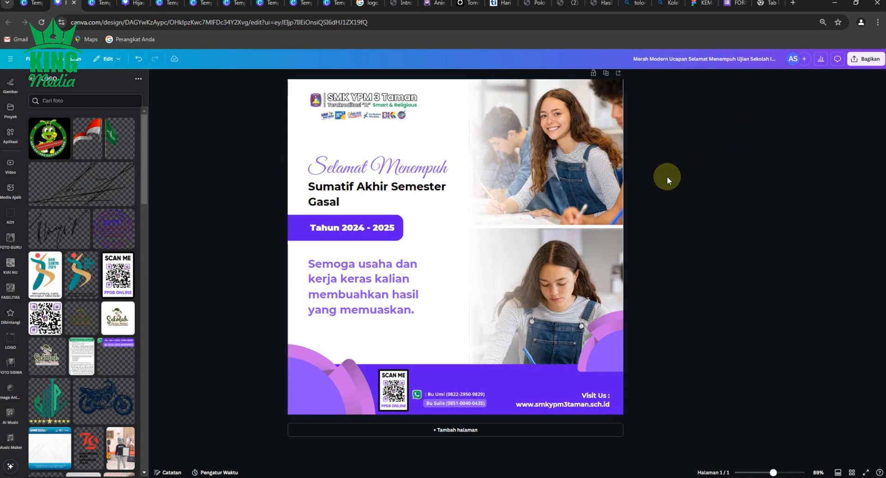
Step: Delete both stock student photos, leaving the upper and lower photo frames of the grid empty
{"action": "left_click", "coordinate": [589, 176]}
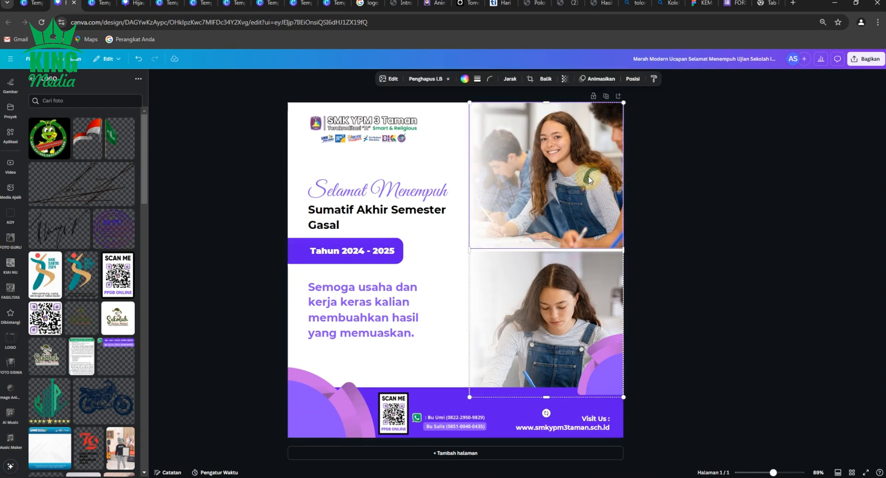
{"action": "key", "text": "Delete"}
{"action": "key", "text": "Delete"}
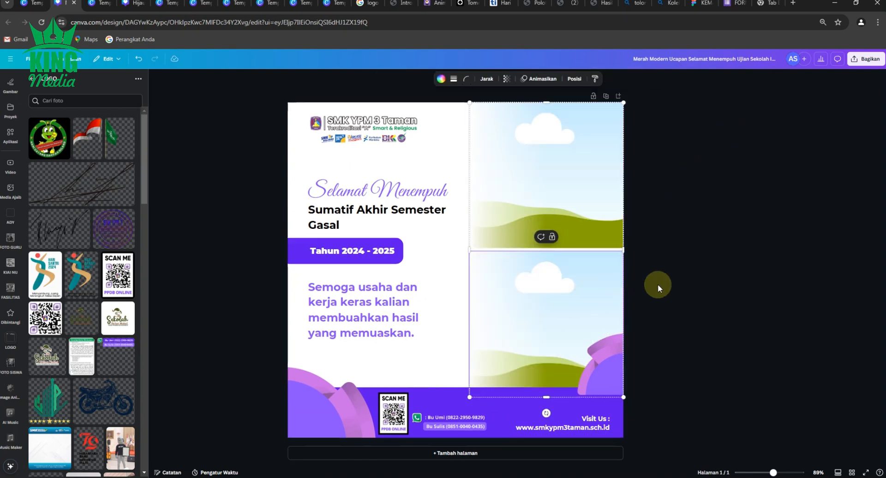
{"action": "left_click", "coordinate": [690, 278]}
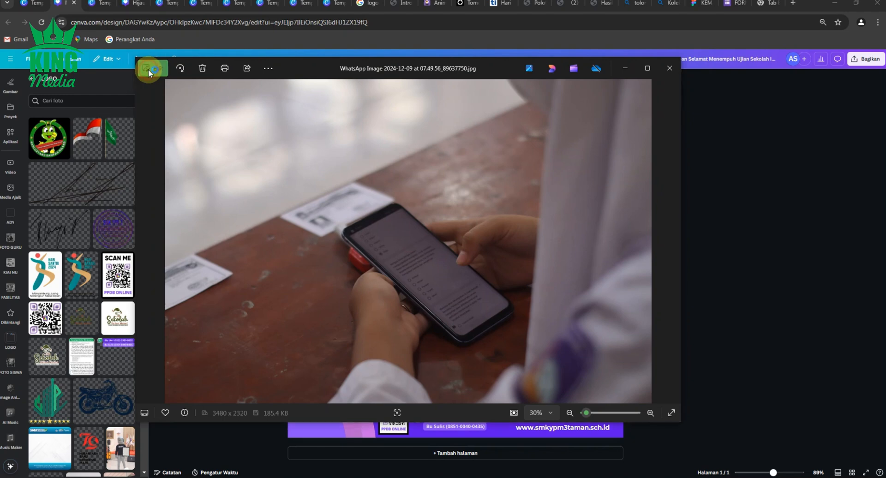
Step: In the Photos editor, set Brightness to 31 and Exposure to 24 for the photo of hands holding a phone
{"action": "left_click", "coordinate": [149, 69]}
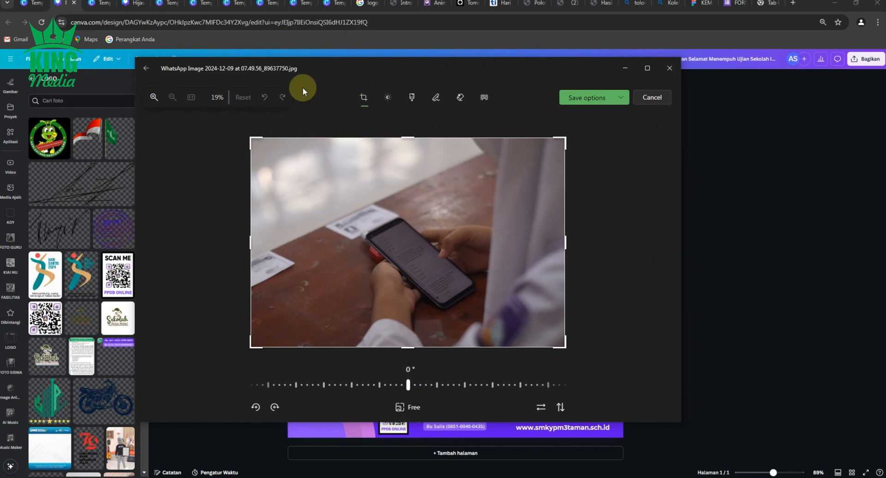
{"action": "left_click", "coordinate": [388, 97]}
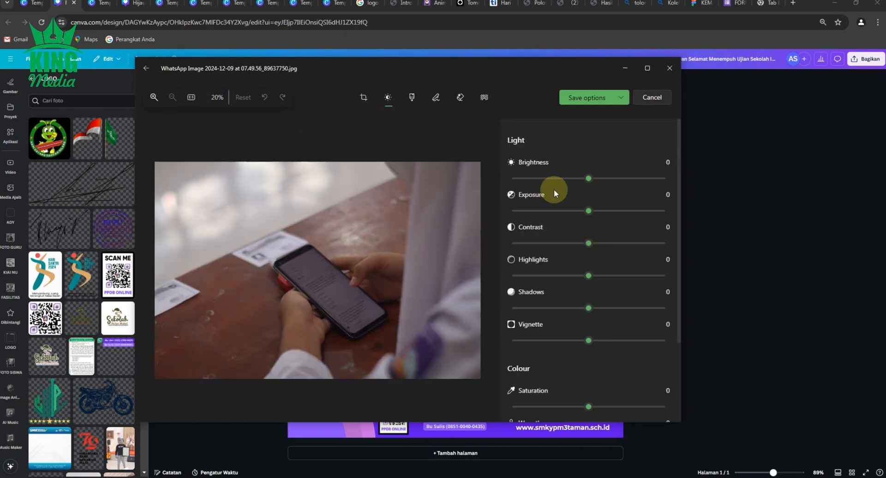
{"action": "left_click_drag", "start_coordinate": [592, 180], "coordinate": [614, 177]}
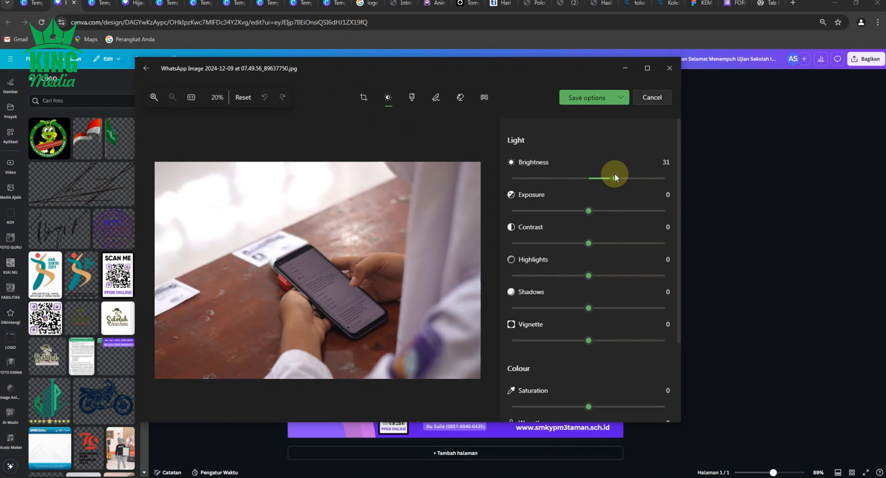
{"action": "mouse_move", "coordinate": [593, 210]}
{"action": "left_mouse_down"}
{"action": "mouse_move", "coordinate": [624, 209]}
{"action": "mouse_move", "coordinate": [610, 207]}
{"action": "left_mouse_up"}
{"action": "left_click_drag", "start_coordinate": [588, 243], "coordinate": [619, 237]}
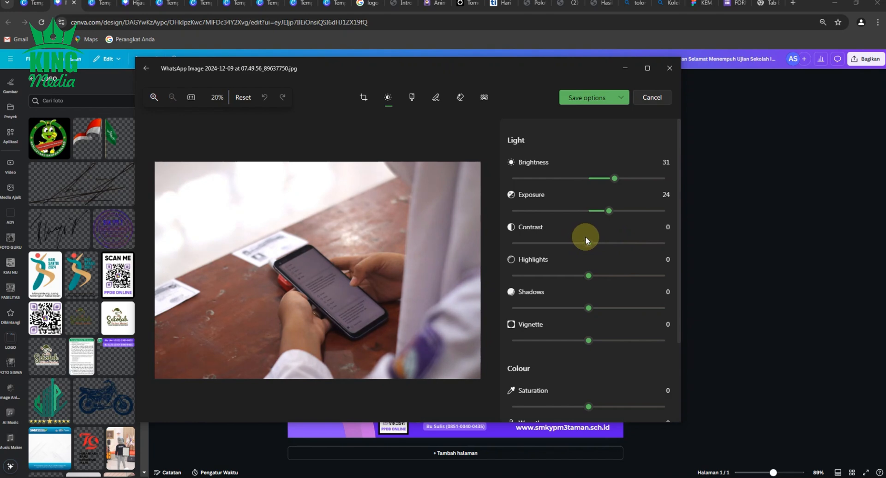
Step: Set the phone photo's Saturation to 14, save it over the original file and close the photo window
{"action": "scroll", "coordinate": [583, 331], "scroll_direction": "down", "scroll_amount": 2}
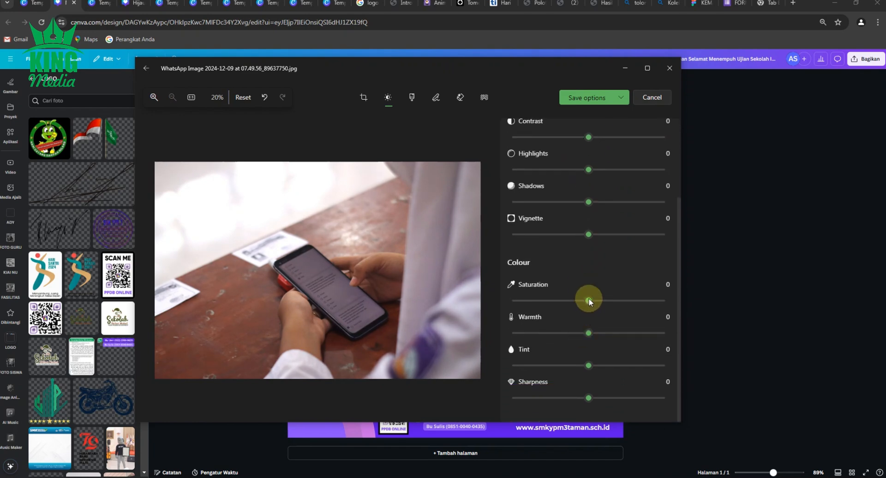
{"action": "mouse_move", "coordinate": [589, 298]}
{"action": "left_mouse_down"}
{"action": "mouse_move", "coordinate": [631, 299]}
{"action": "mouse_move", "coordinate": [602, 301]}
{"action": "left_mouse_up"}
{"action": "scroll", "coordinate": [574, 353], "scroll_direction": "up", "scroll_amount": 3}
{"action": "left_click", "coordinate": [621, 98]}
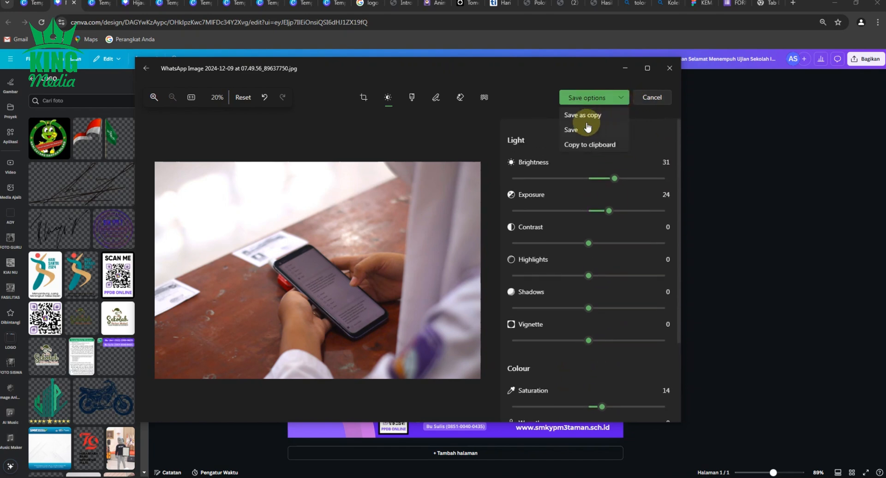
{"action": "left_click", "coordinate": [572, 130]}
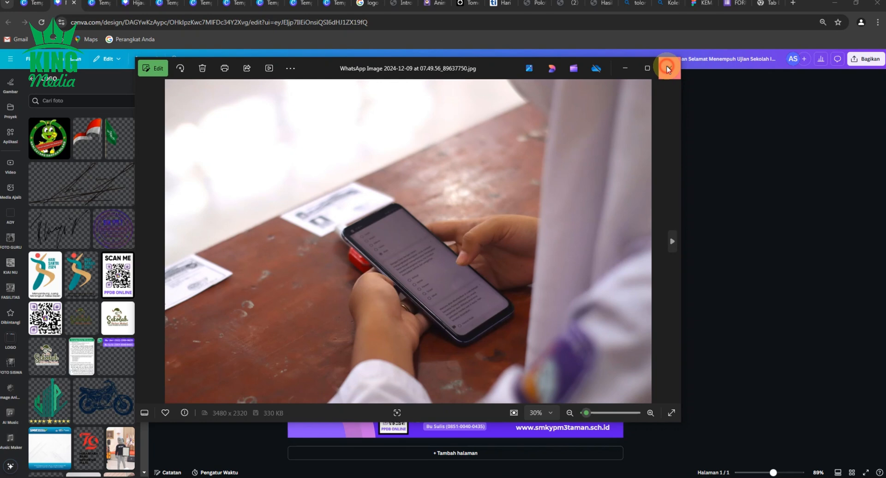
{"action": "left_click", "coordinate": [667, 67]}
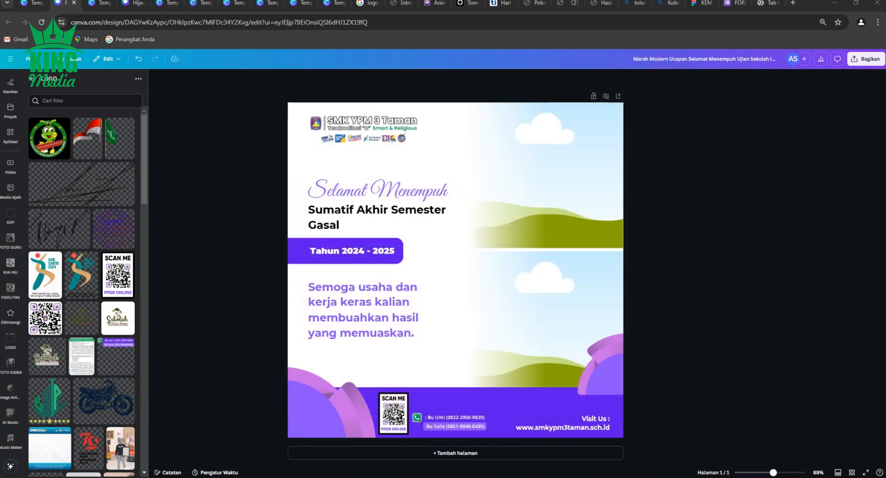
Step: Place the edited phone photo in the lower grid frame and shift its crop sideways towards the phone
{"action": "left_click_drag", "start_coordinate": [521, 283], "coordinate": [608, 275]}
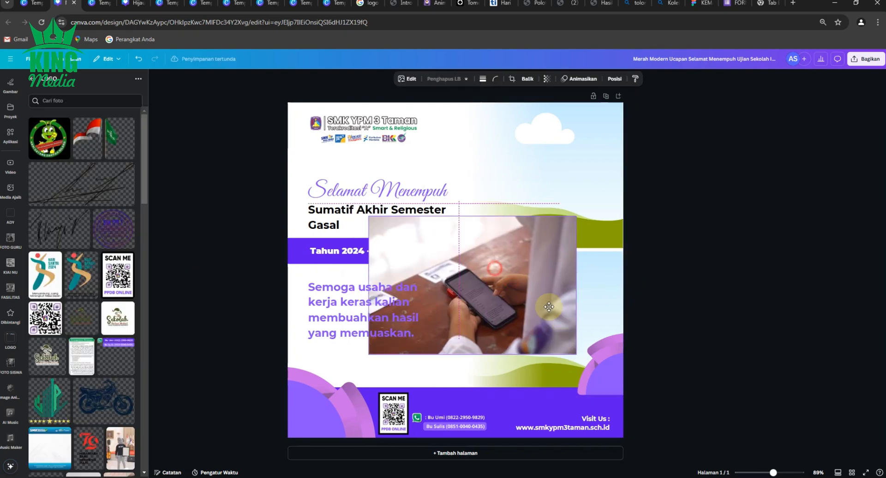
{"action": "double_click", "coordinate": [566, 309]}
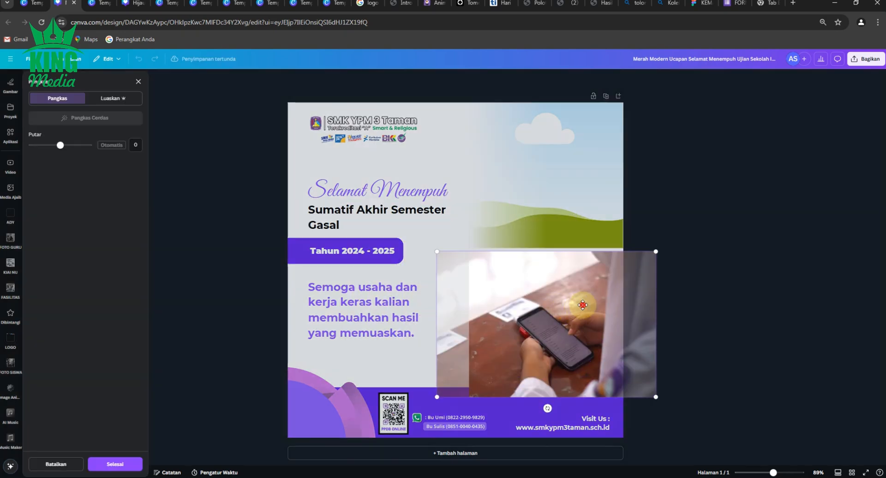
{"action": "left_click", "coordinate": [706, 292]}
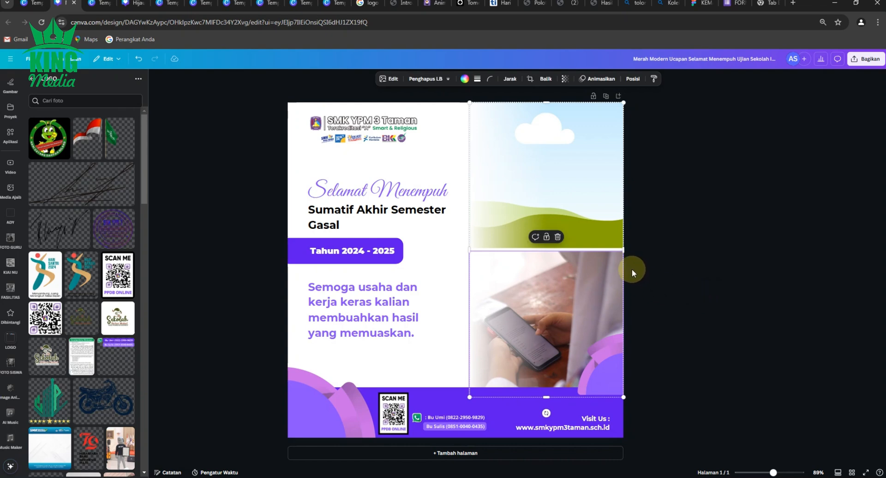
Step: Detach the phone photo from the lower frame and fit it into the upper one, recentring its crop on the phone
{"action": "right_click", "coordinate": [556, 294]}
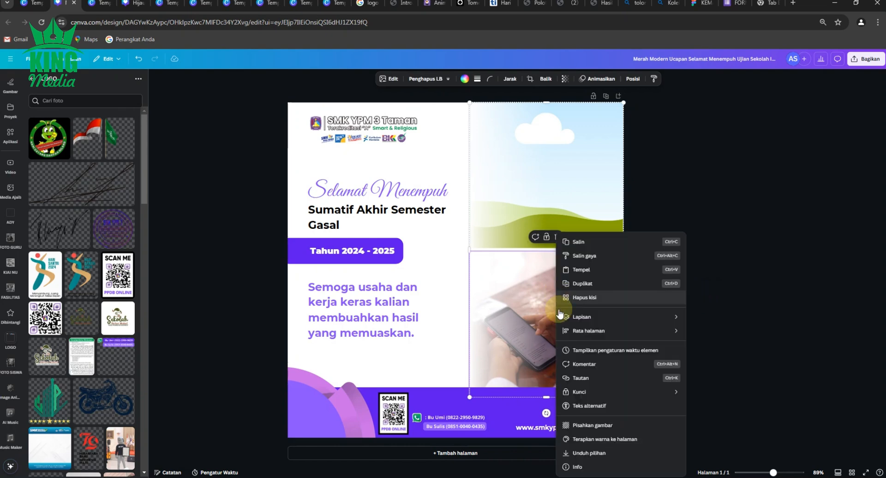
{"action": "left_click", "coordinate": [580, 423]}
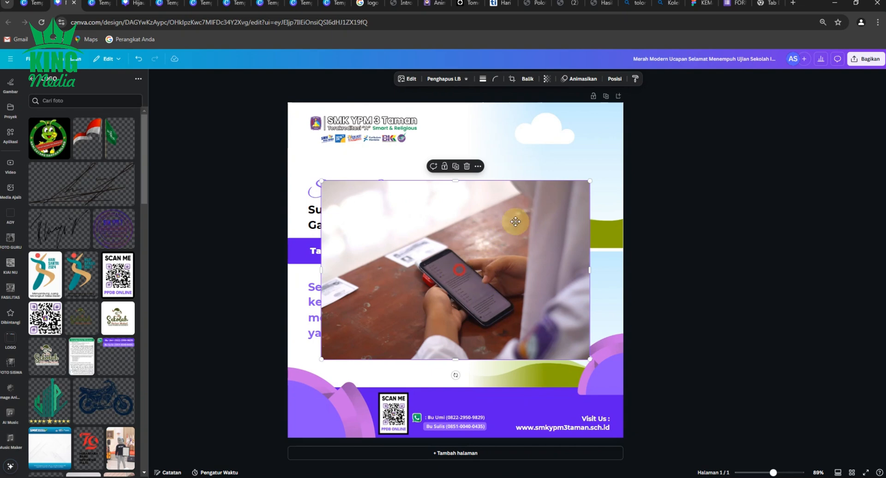
{"action": "left_click_drag", "start_coordinate": [517, 221], "coordinate": [526, 178]}
{"action": "double_click", "coordinate": [566, 176]}
{"action": "left_click", "coordinate": [664, 190]}
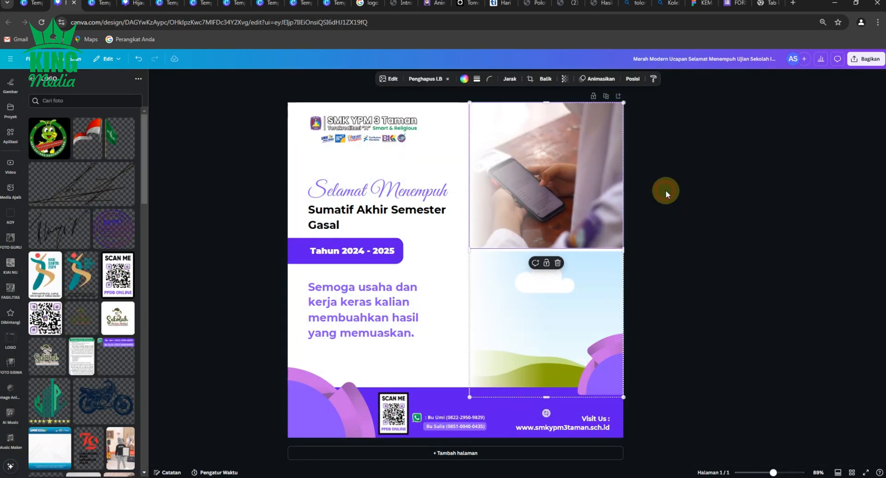
{"action": "double_click", "coordinate": [577, 179]}
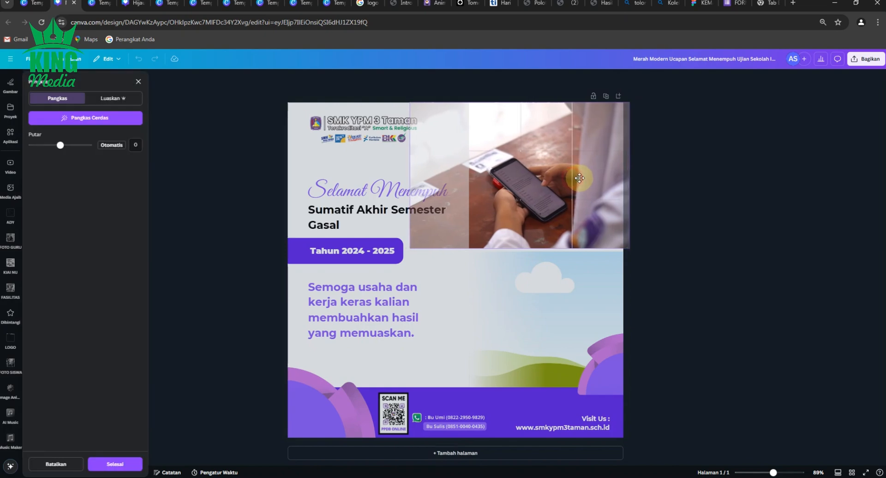
{"action": "left_click", "coordinate": [699, 193]}
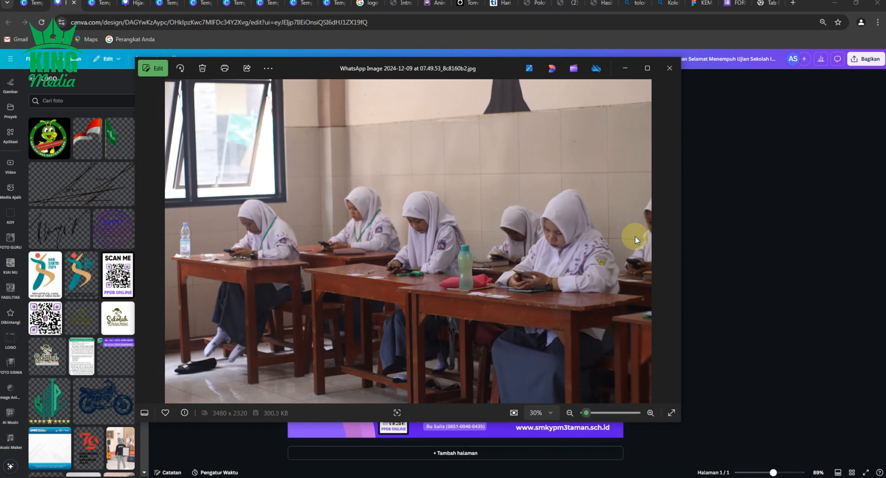
Step: In the Photos editor, set Brightness to 14, Exposure to 4 and Contrast to 8 for the classroom exam photo
{"action": "left_click", "coordinate": [159, 68]}
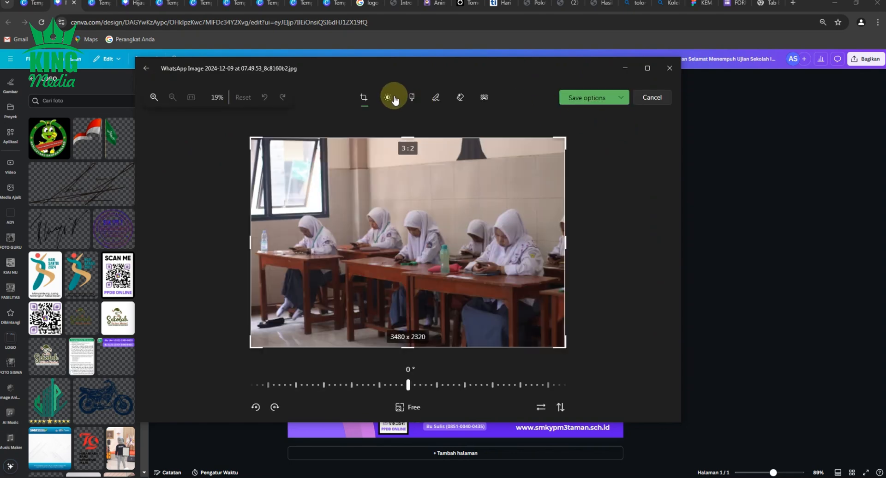
{"action": "left_click", "coordinate": [389, 98]}
{"action": "left_click_drag", "start_coordinate": [586, 182], "coordinate": [602, 175]}
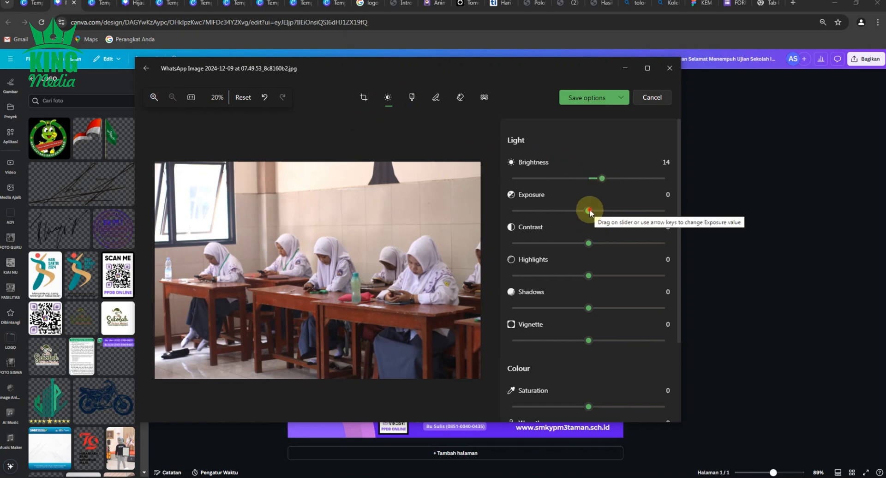
{"action": "left_click_drag", "start_coordinate": [590, 212], "coordinate": [599, 212]}
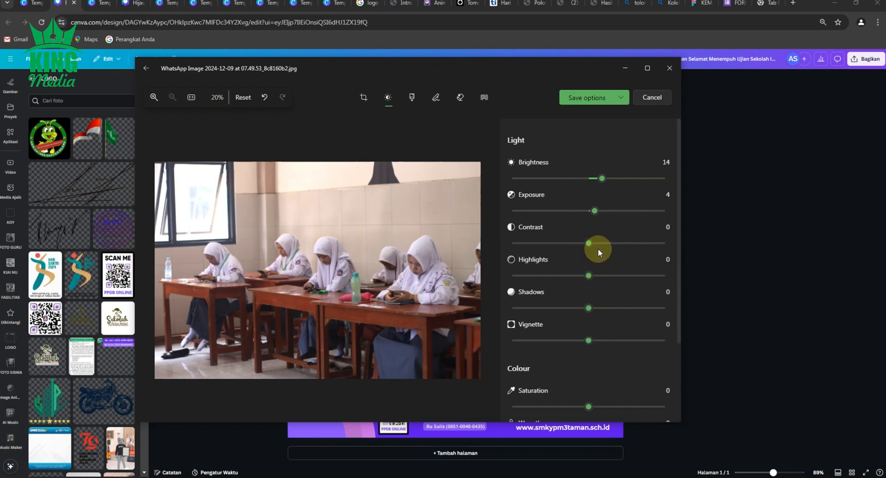
{"action": "mouse_move", "coordinate": [582, 243]}
{"action": "left_mouse_down"}
{"action": "mouse_move", "coordinate": [607, 243]}
{"action": "mouse_move", "coordinate": [598, 245]}
{"action": "left_mouse_up"}
Step: Save the adjusted classroom photo over its original file and close the photo window
{"action": "scroll", "coordinate": [569, 356], "scroll_direction": "down", "scroll_amount": 3}
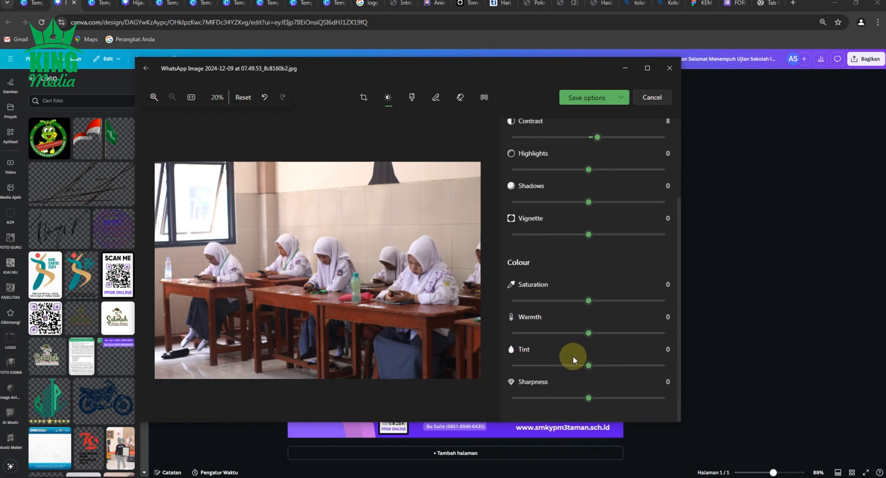
{"action": "scroll", "coordinate": [572, 356], "scroll_direction": "up", "scroll_amount": 3}
{"action": "left_click", "coordinate": [621, 97]}
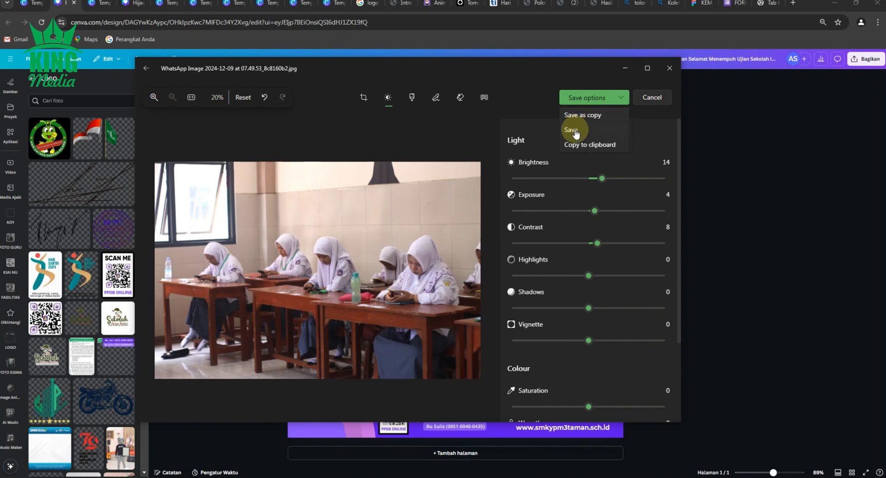
{"action": "left_click", "coordinate": [573, 131]}
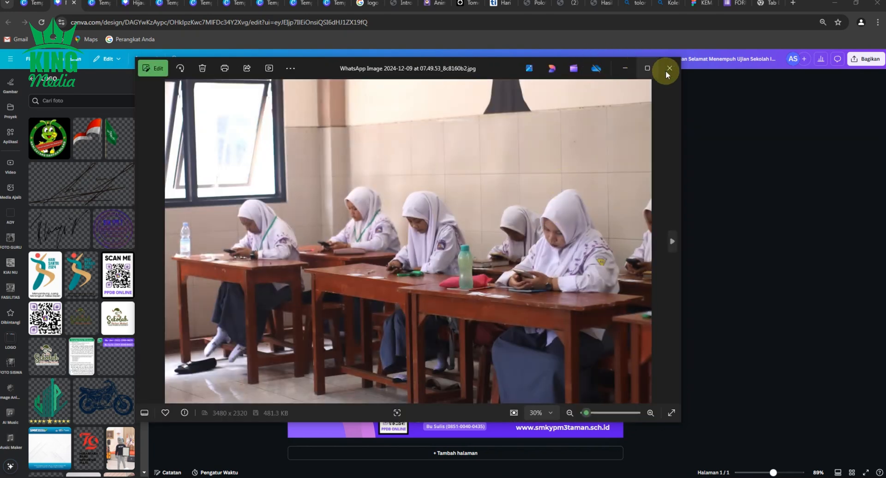
{"action": "left_click", "coordinate": [667, 73]}
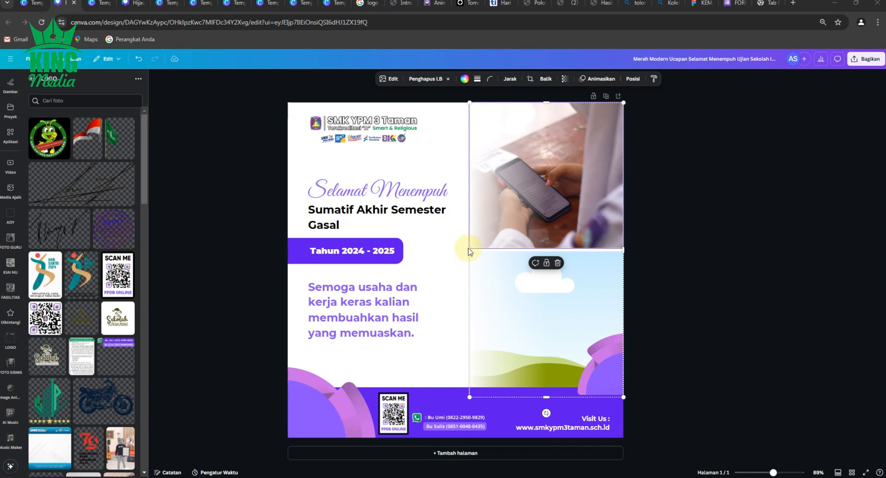
Step: Place the edited classroom photo in the empty lower grid frame and adjust its crop to show the seated students
{"action": "left_click_drag", "start_coordinate": [469, 248], "coordinate": [611, 270]}
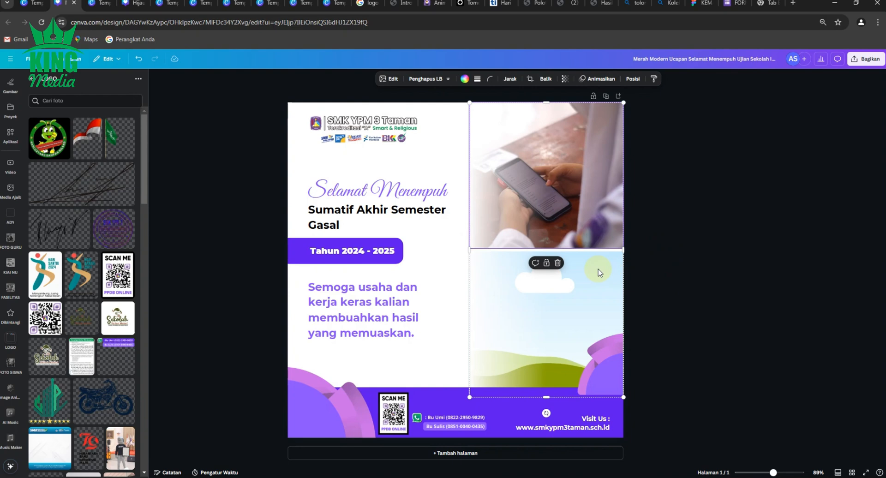
{"action": "left_click_drag", "start_coordinate": [469, 256], "coordinate": [511, 298]}
{"action": "double_click", "coordinate": [573, 303]}
{"action": "left_click", "coordinate": [677, 281]}
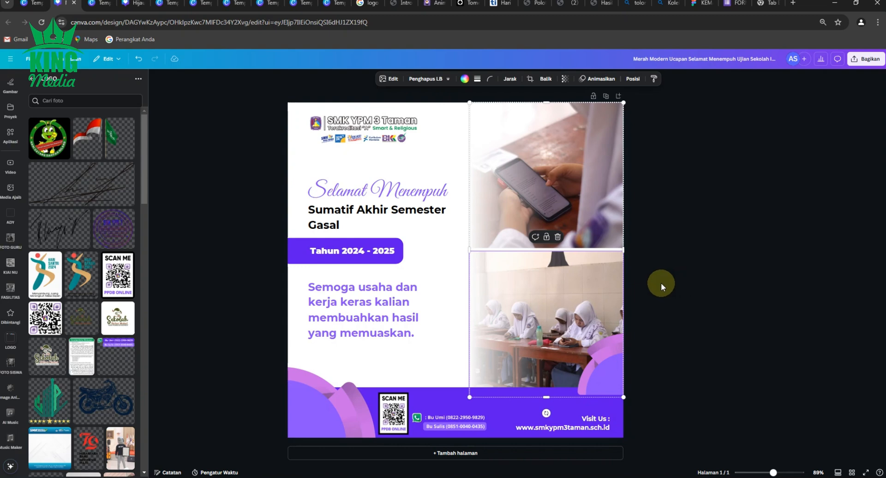
{"action": "left_click", "coordinate": [682, 298]}
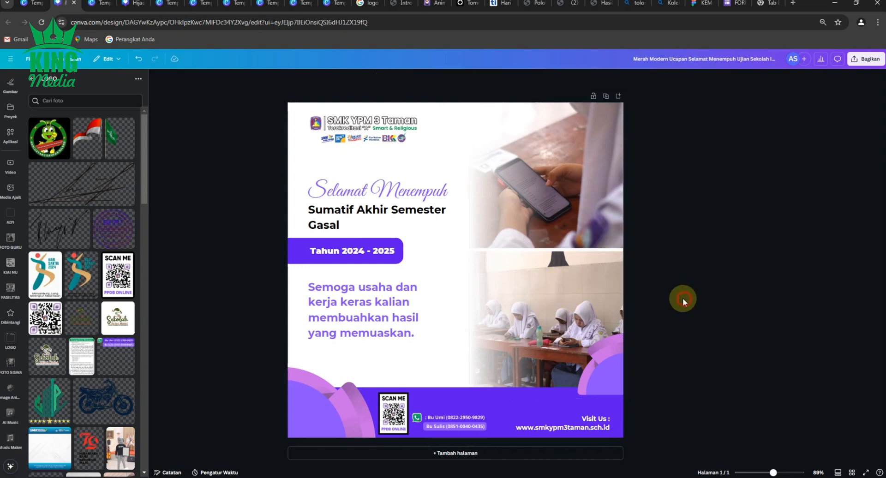
Step: Shift the classroom photo slightly to the right within the lower frame
{"action": "left_click", "coordinate": [541, 297]}
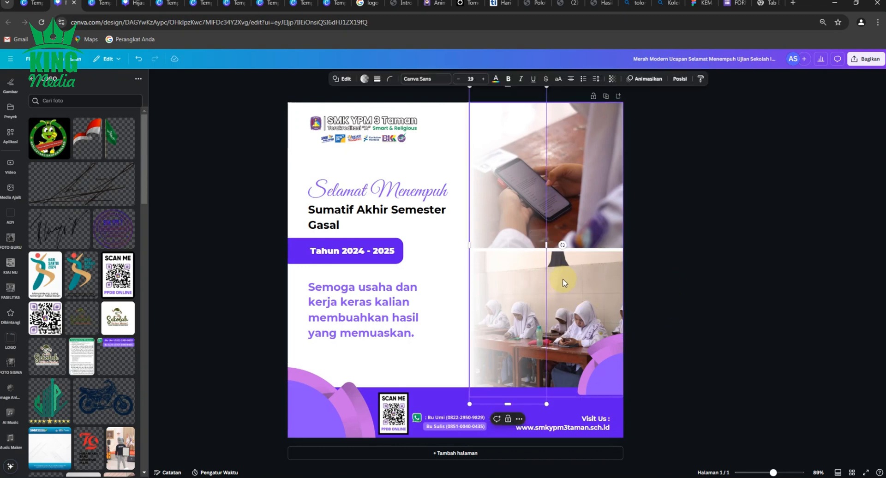
{"action": "double_click", "coordinate": [571, 281]}
{"action": "left_click_drag", "start_coordinate": [558, 282], "coordinate": [567, 281]}
{"action": "left_click", "coordinate": [702, 284]}
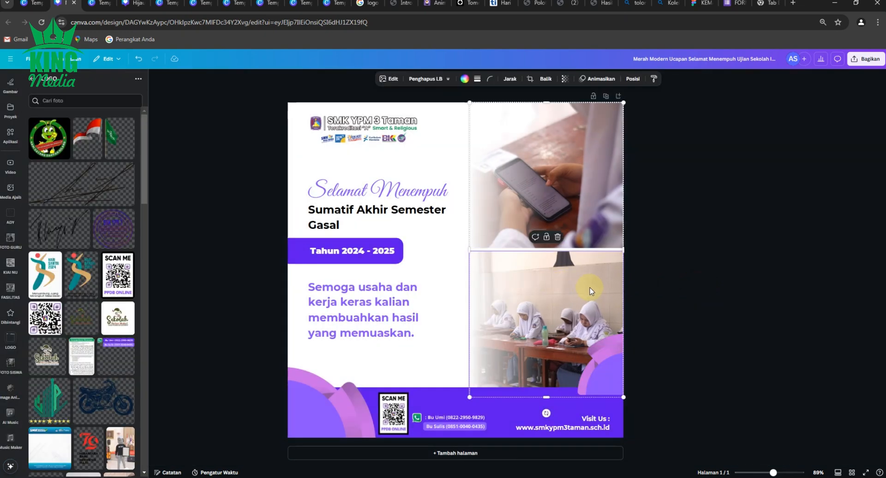
Step: Enlarge the classroom photo within the lower frame and shift it slightly to the right to frame the seated students
{"action": "left_click", "coordinate": [590, 287]}
{"action": "double_click", "coordinate": [590, 287]}
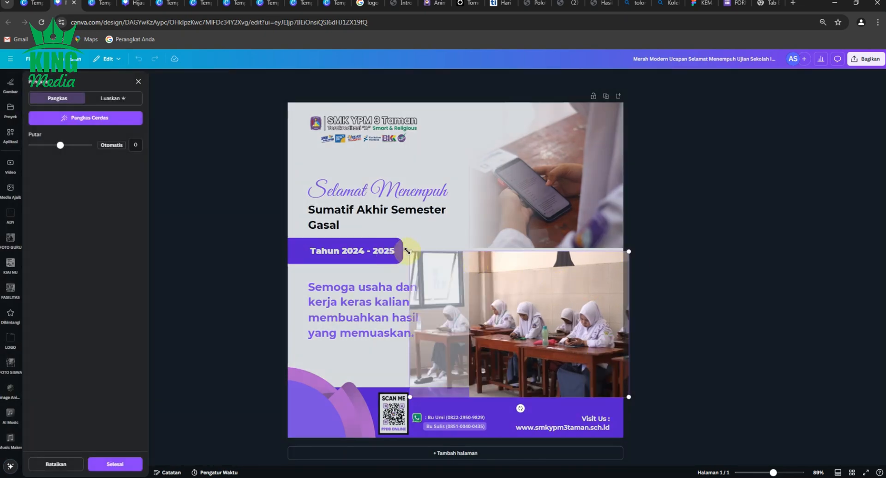
{"action": "left_click_drag", "start_coordinate": [410, 251], "coordinate": [368, 213]}
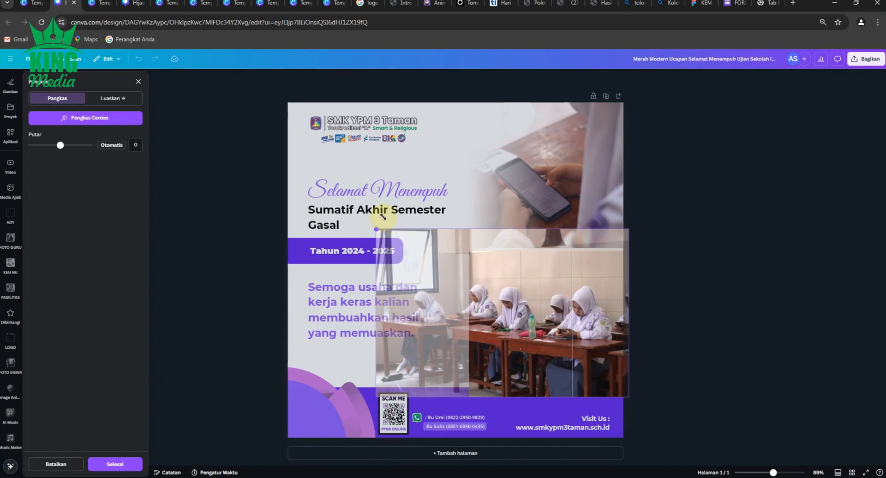
{"action": "left_click", "coordinate": [698, 277]}
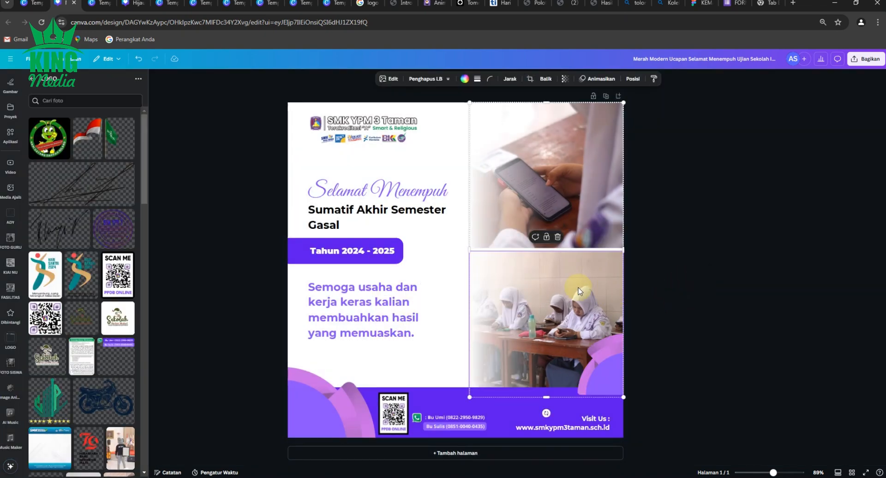
{"action": "left_click", "coordinate": [578, 287]}
{"action": "double_click", "coordinate": [578, 287]}
{"action": "left_click_drag", "start_coordinate": [578, 287], "coordinate": [588, 287]}
{"action": "left_click", "coordinate": [726, 295]}
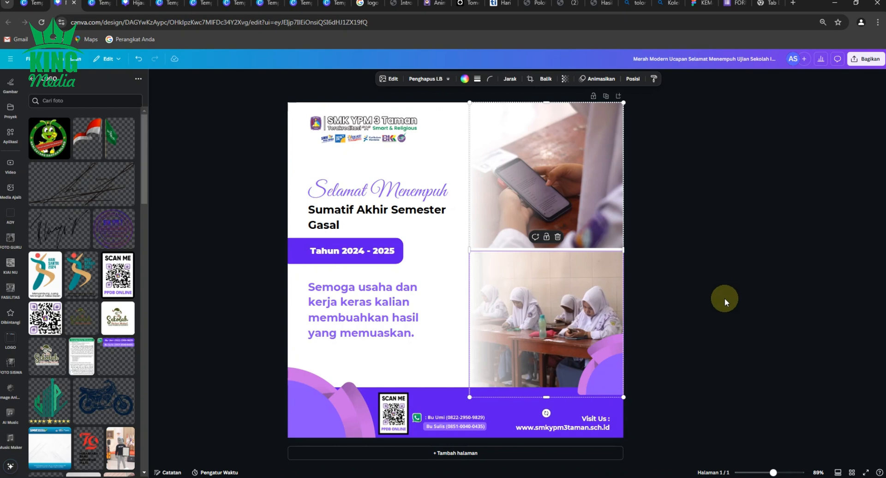
{"action": "left_click", "coordinate": [725, 298]}
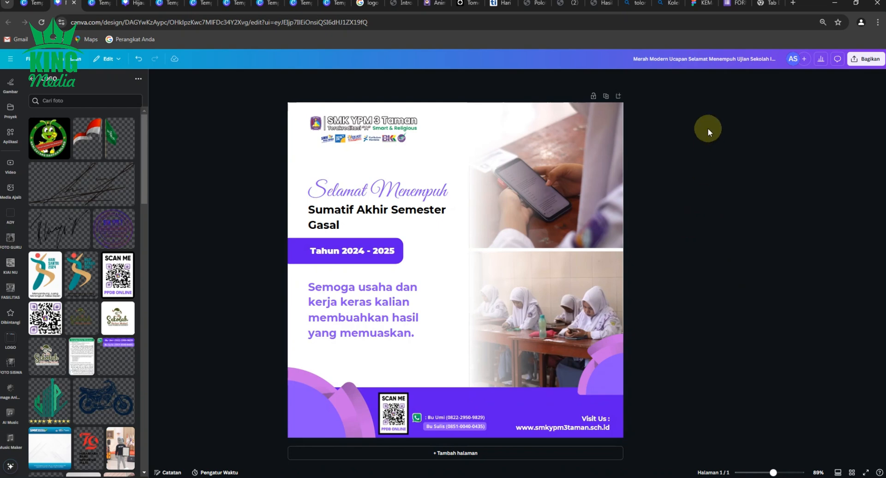
Step: Rename the design to UJIAN
{"action": "left_click", "coordinate": [720, 59]}
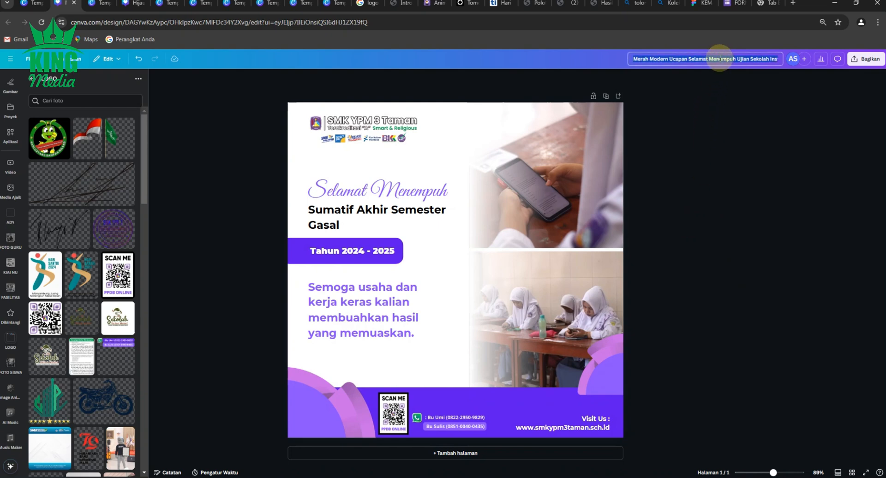
{"action": "type", "text": "UJIAN"}
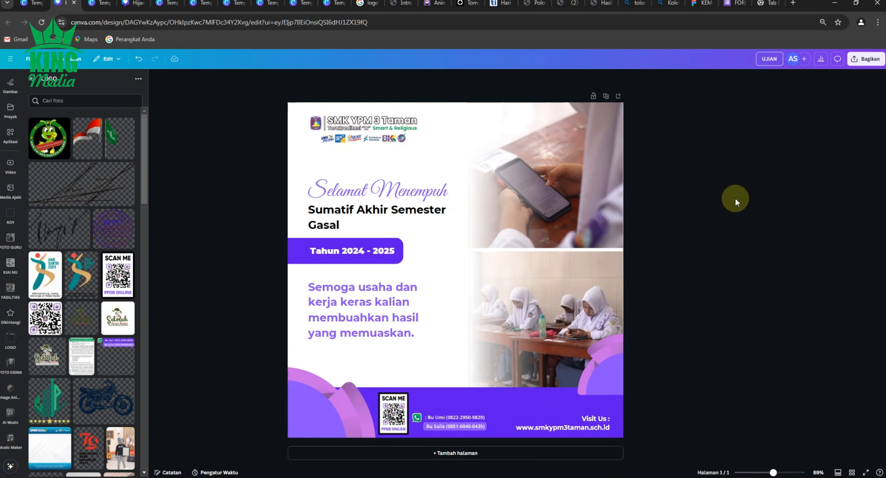
{"action": "left_click", "coordinate": [757, 260]}
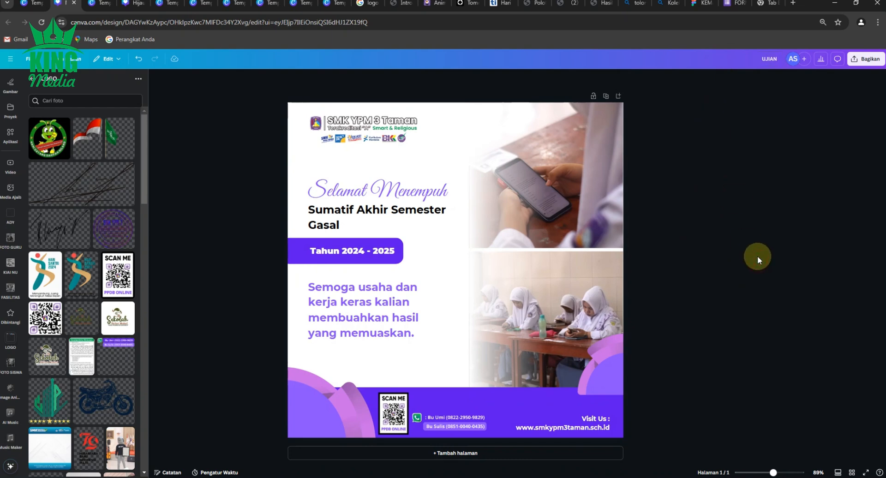
Step: Shrink the purple "Semoga usaha dan kerja keras" message to a font size of about 22.4, keeping its lower-left corner in place
{"action": "left_click", "coordinate": [368, 301]}
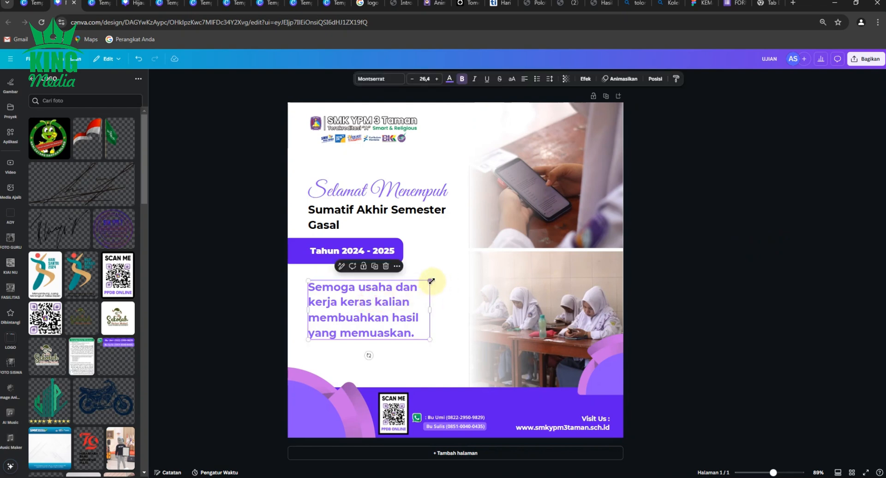
{"action": "left_click_drag", "start_coordinate": [431, 280], "coordinate": [414, 287]}
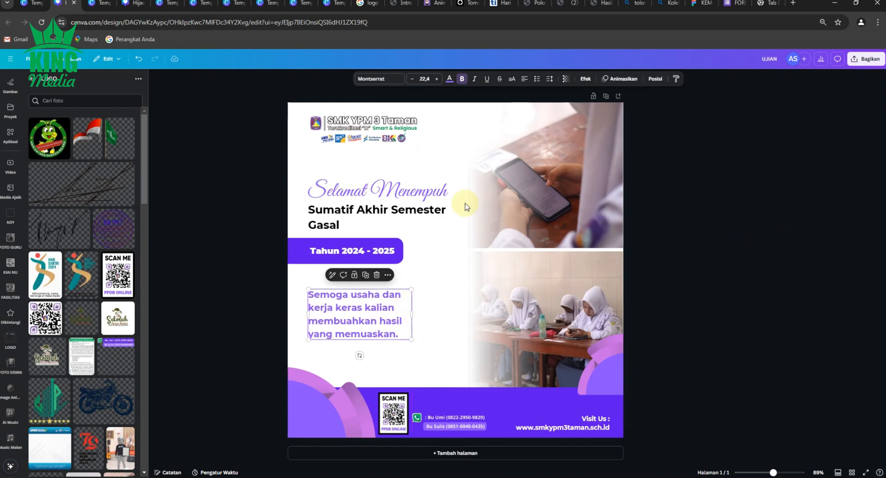
{"action": "left_click", "coordinate": [224, 316]}
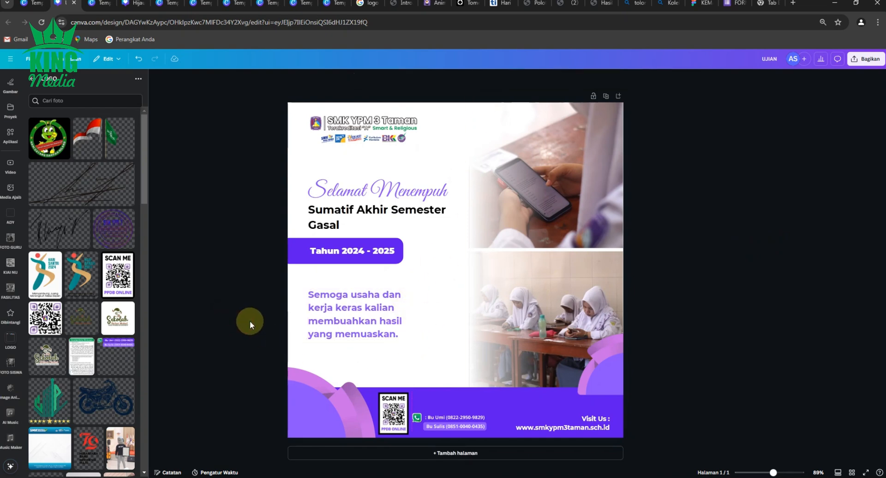
Step: Try the Poppins font on the purple "Semoga usaha dan kerja keras" message and revert it to Montserrat
{"action": "left_click", "coordinate": [383, 338]}
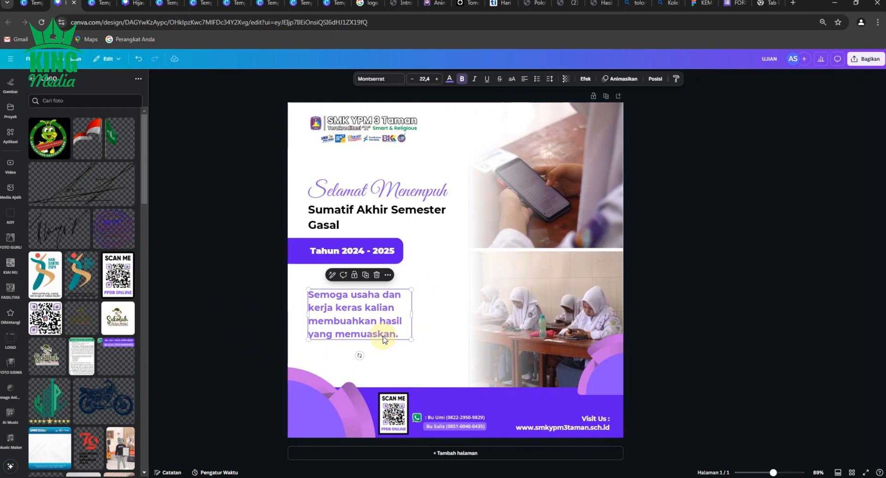
{"action": "left_click", "coordinate": [383, 79]}
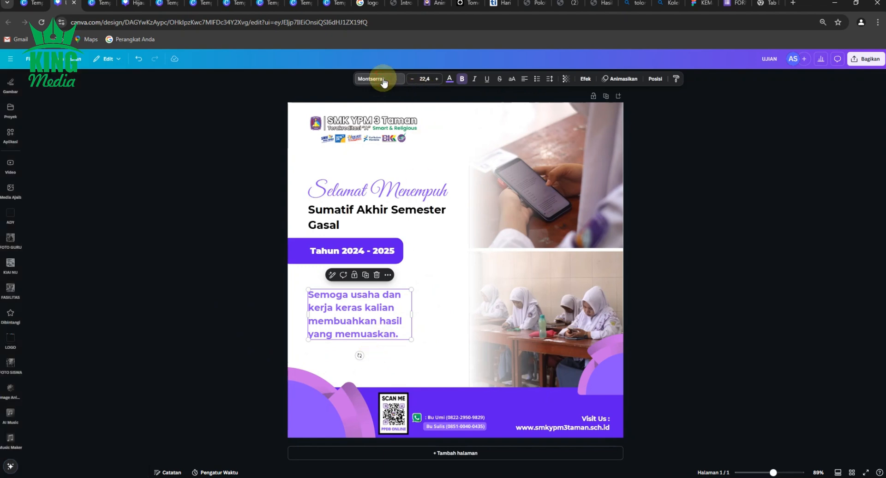
{"action": "left_click", "coordinate": [32, 316]}
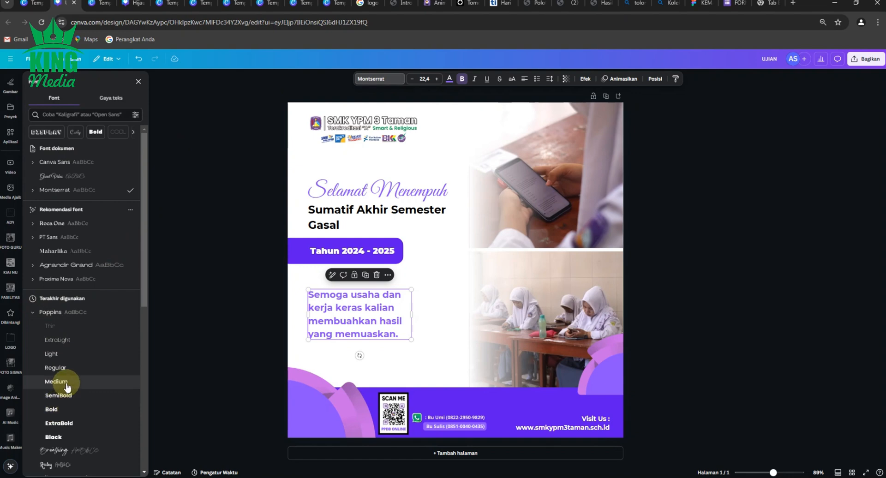
{"action": "left_click", "coordinate": [64, 368]}
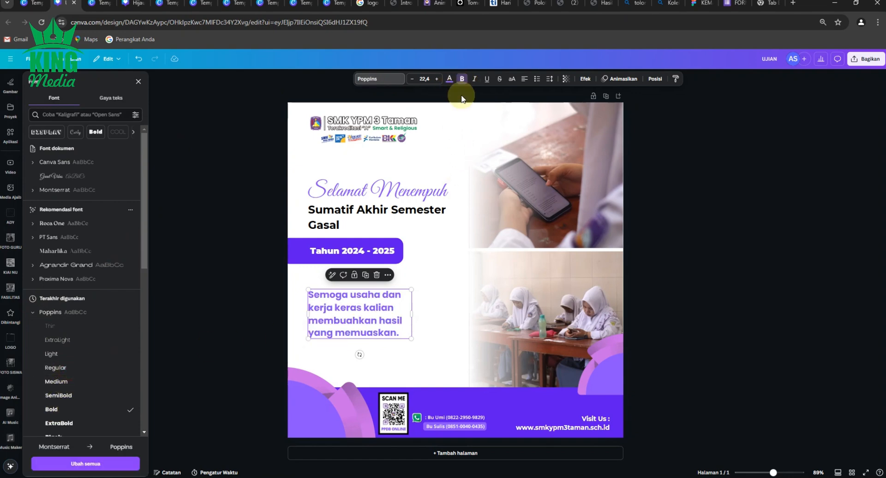
{"action": "left_click_drag", "start_coordinate": [411, 339], "coordinate": [411, 339]}
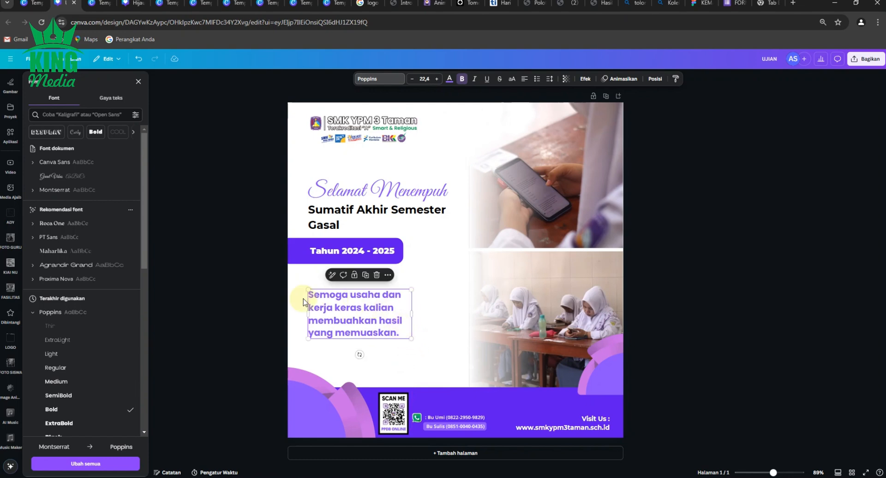
{"action": "left_click", "coordinate": [262, 314]}
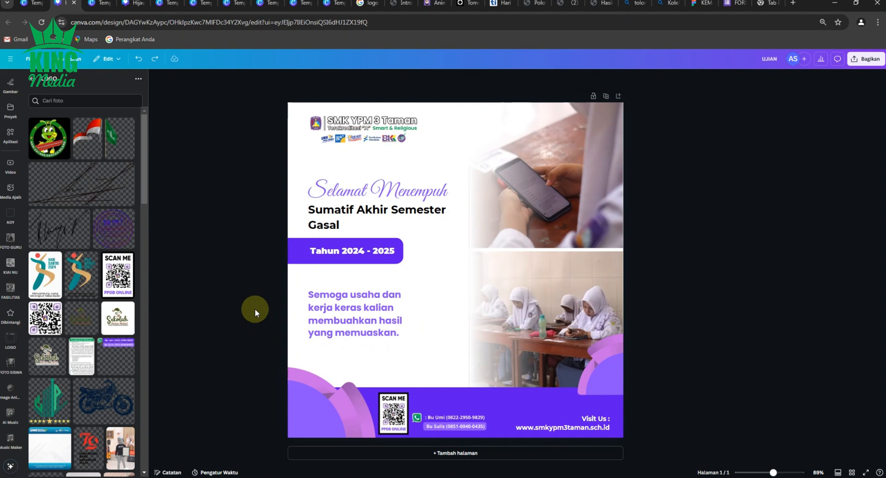
{"action": "key", "text": "ctrl+z"}
{"action": "key", "text": "ctrl+y"}
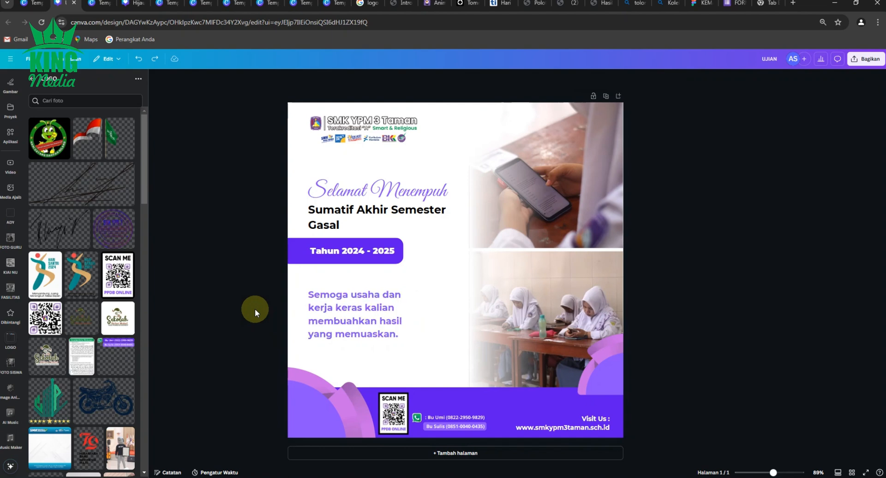
Step: Enlarge the purple "Semoga usaha dan kerja keras" message to a font size of about 25.1, keeping its upper-left corner in place
{"action": "left_click", "coordinate": [338, 308]}
{"action": "left_click", "coordinate": [233, 256]}
{"action": "left_click_drag", "start_coordinate": [256, 250], "coordinate": [299, 264]}
{"action": "left_click", "coordinate": [339, 332]}
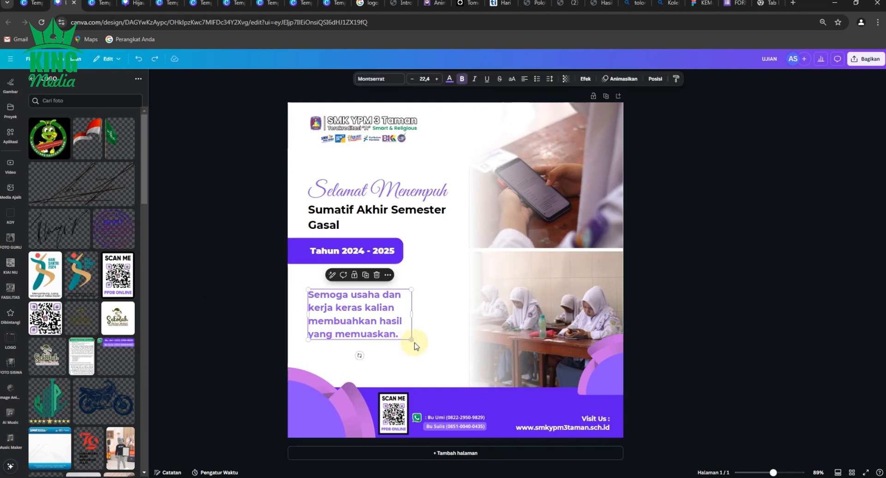
{"action": "left_click_drag", "start_coordinate": [411, 340], "coordinate": [412, 341]}
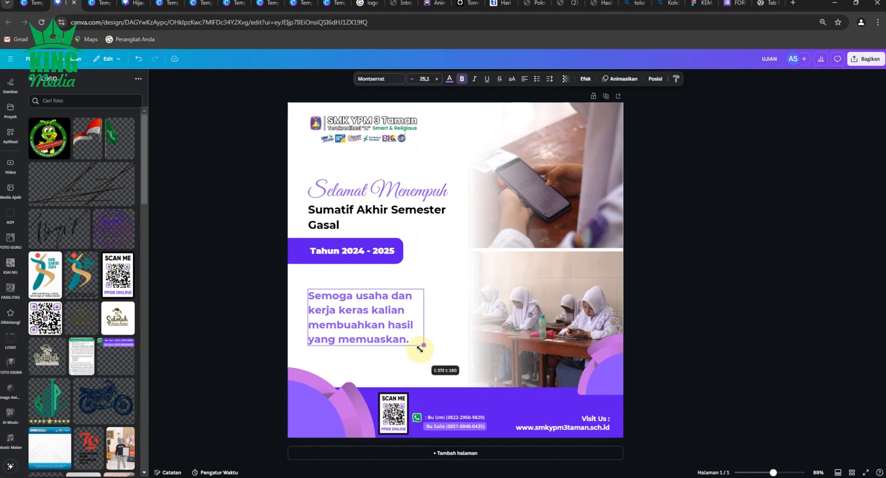
{"action": "mouse_move", "coordinate": [420, 349]}
{"action": "left_mouse_down"}
{"action": "mouse_move", "coordinate": [426, 354]}
{"action": "mouse_move", "coordinate": [420, 349]}
{"action": "left_mouse_up"}
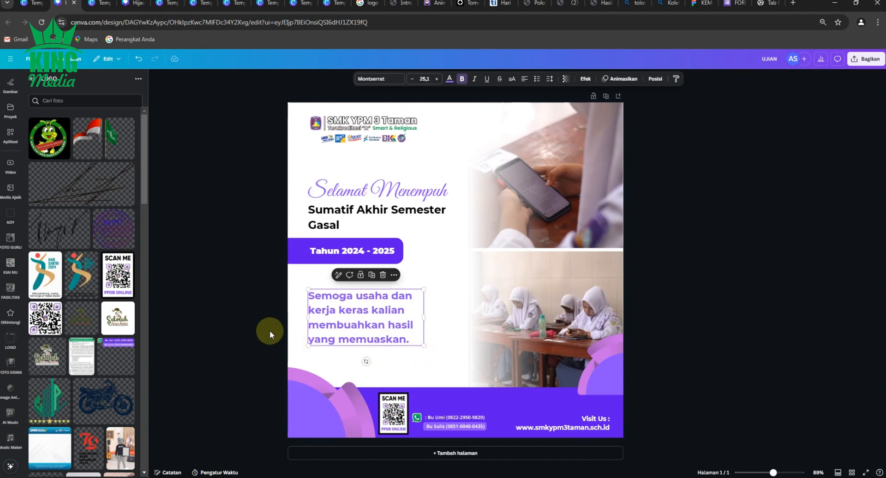
{"action": "left_click", "coordinate": [261, 326]}
Step: Download the finished design as a JPG file
{"action": "left_click", "coordinate": [866, 59]}
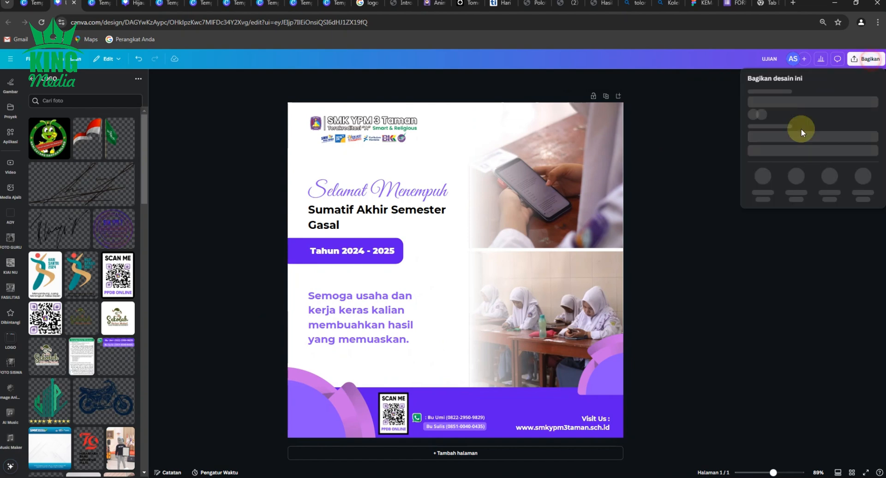
{"action": "left_click", "coordinate": [812, 169]}
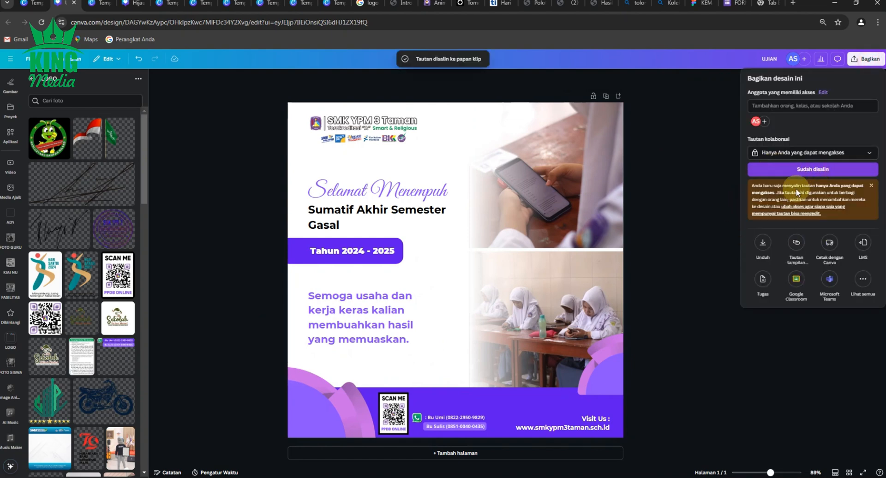
{"action": "left_click", "coordinate": [763, 243]}
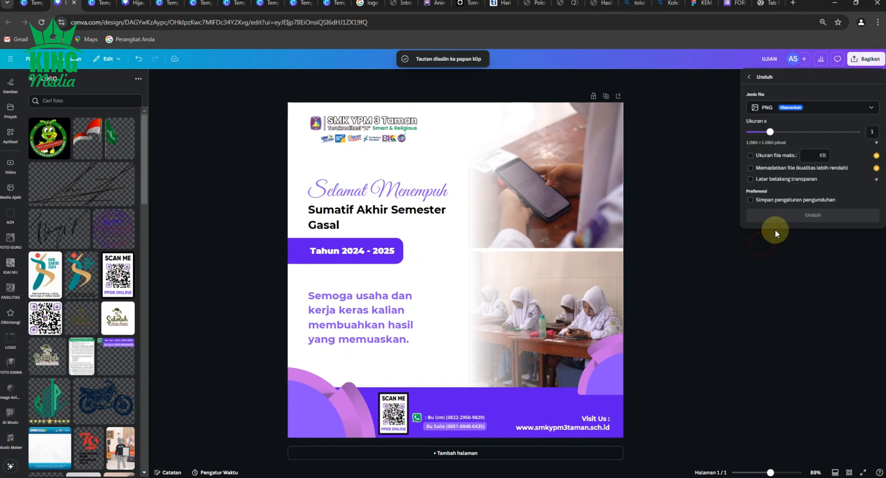
{"action": "left_click", "coordinate": [826, 121]}
{"action": "left_click", "coordinate": [789, 130]}
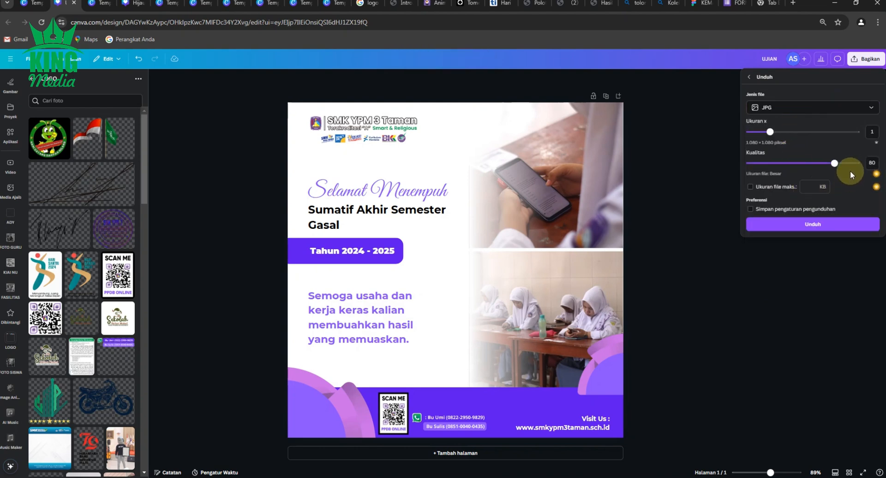
{"action": "left_click", "coordinate": [813, 224]}
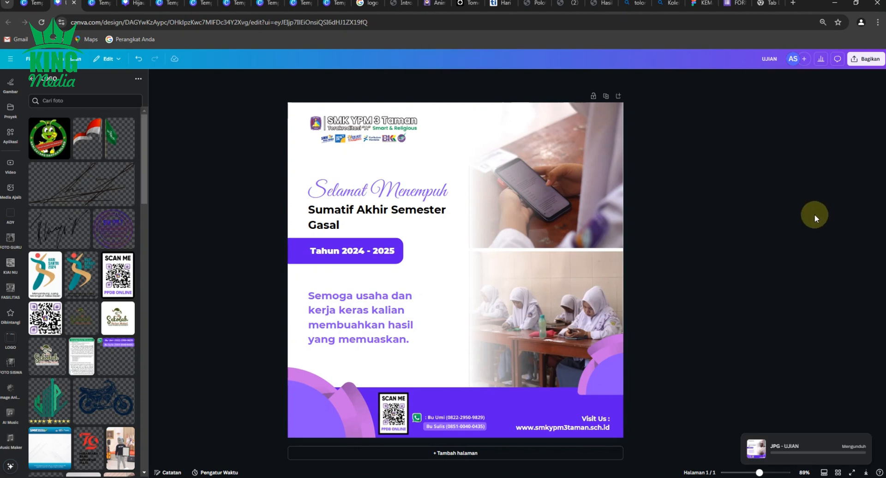